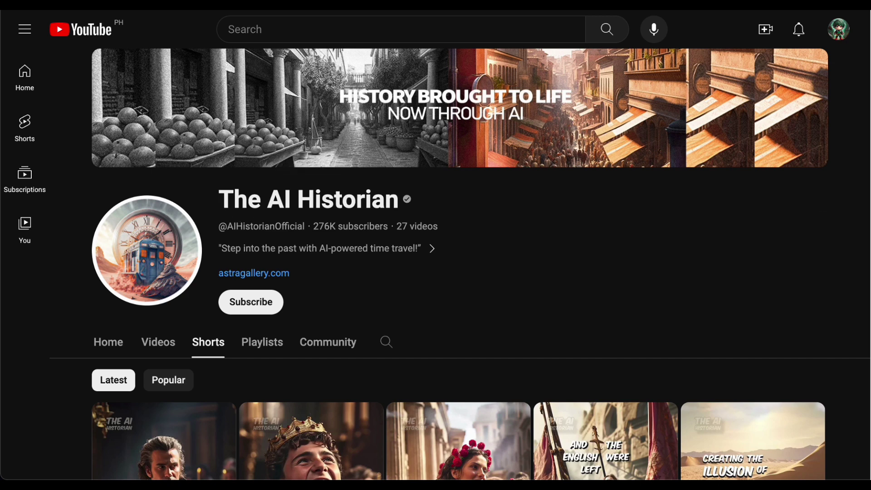
Step: Scroll The AI Historian's Shorts grid and play the Largest Human Vs Animal Battle short
scroll(435, 263, down, 3)
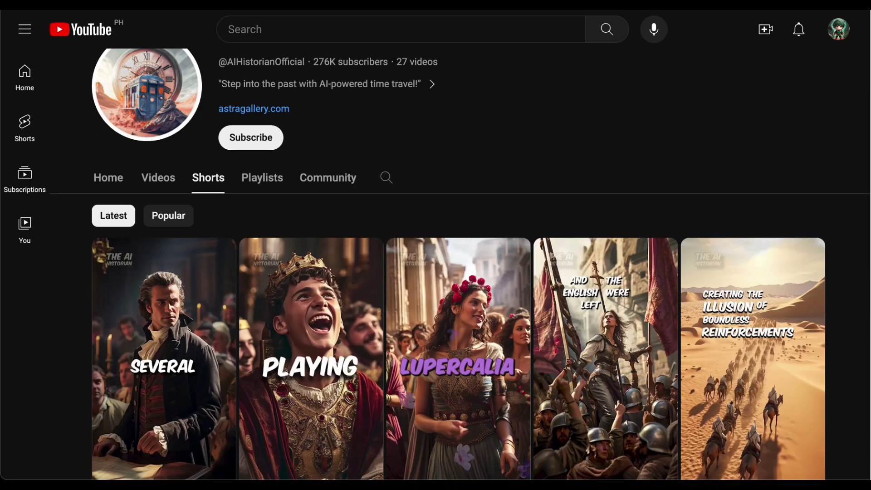
scroll(436, 272, down, 5)
scroll(436, 272, down, 5)
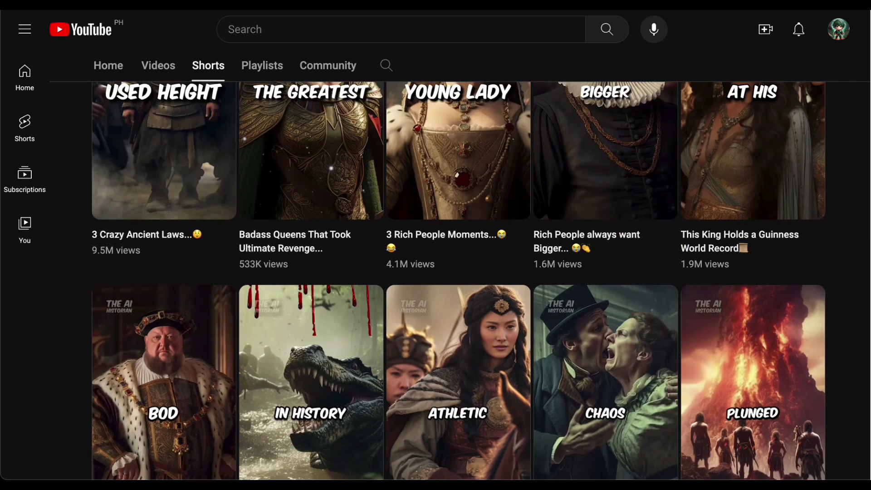
scroll(435, 273, down, 3)
scroll(435, 272, down, 4)
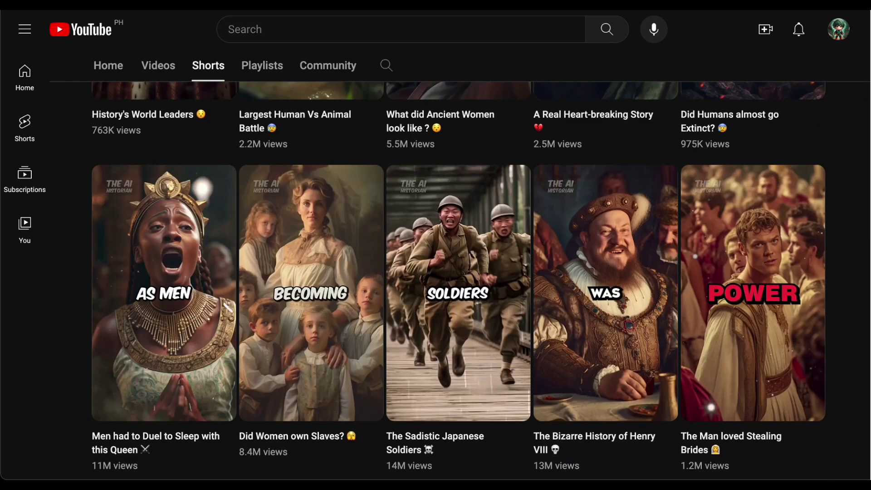
scroll(306, 132, up, 3)
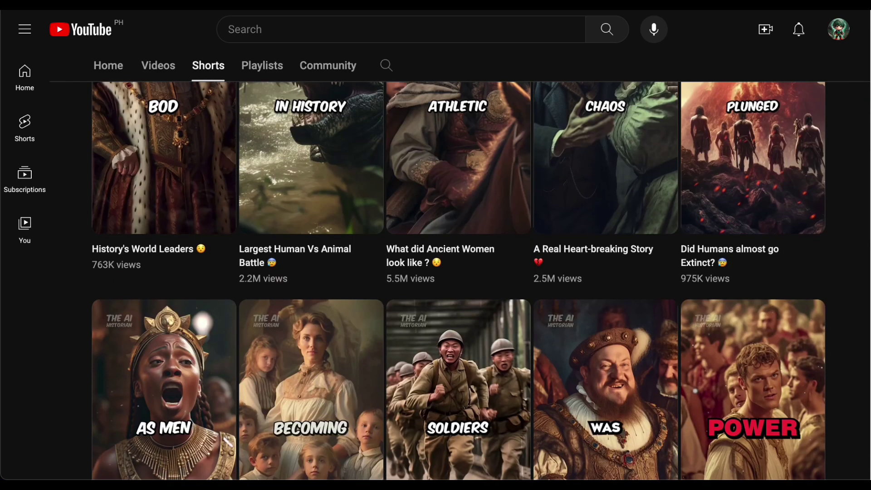
click(306, 132)
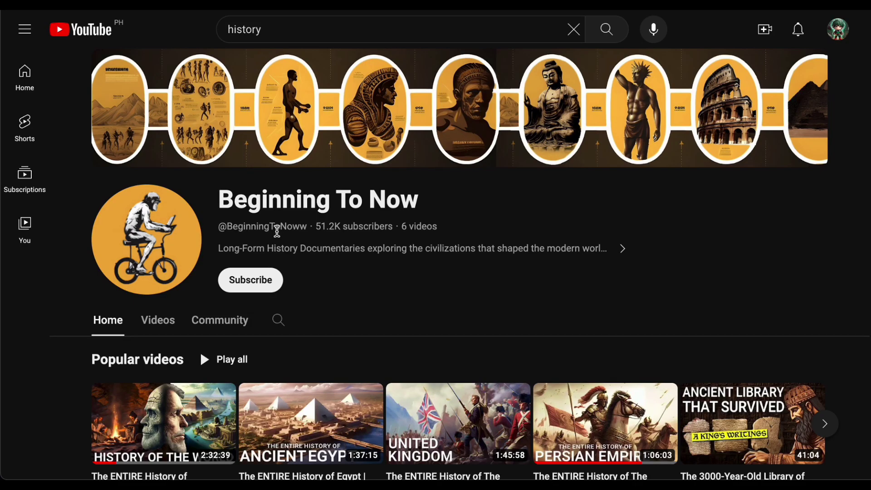
Step: Browse through all of Beginning To Now's videos in its Videos tab
scroll(398, 249, down, 3)
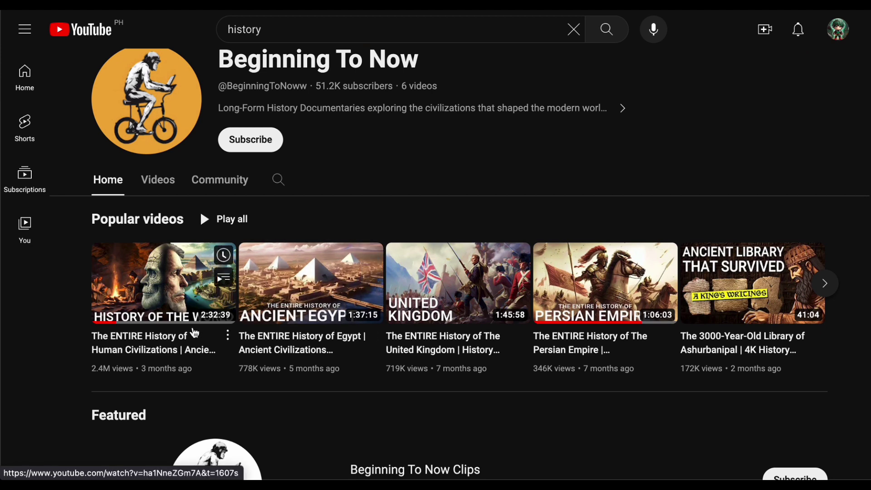
click(167, 181)
scroll(332, 263, down, 5)
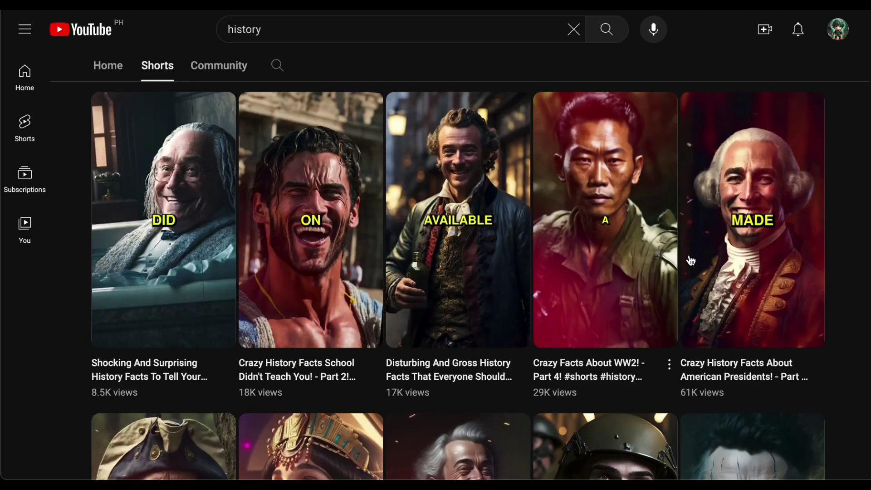
scroll(698, 261, up, 15)
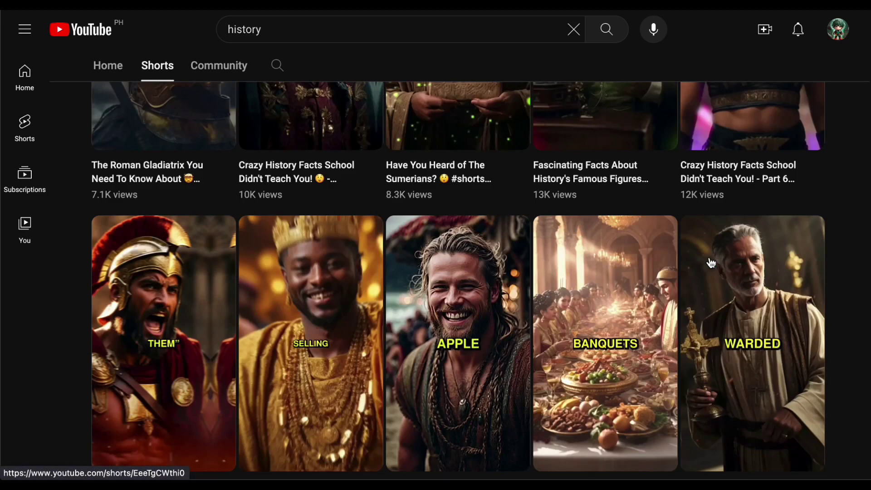
scroll(422, 308, down, 10)
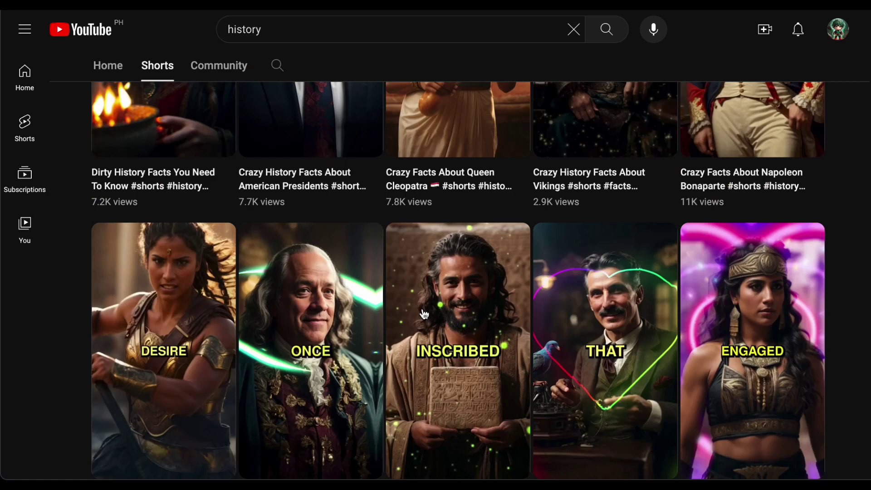
scroll(422, 313, down, 6)
scroll(424, 314, down, 10)
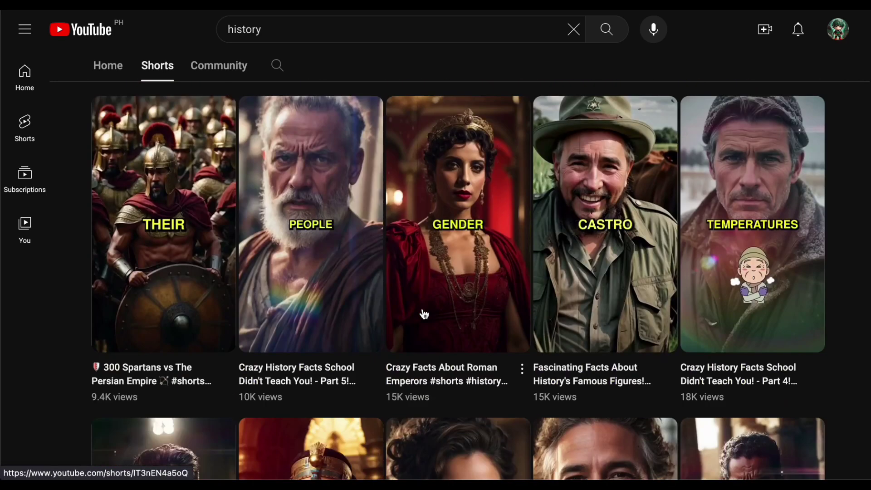
scroll(424, 314, down, 15)
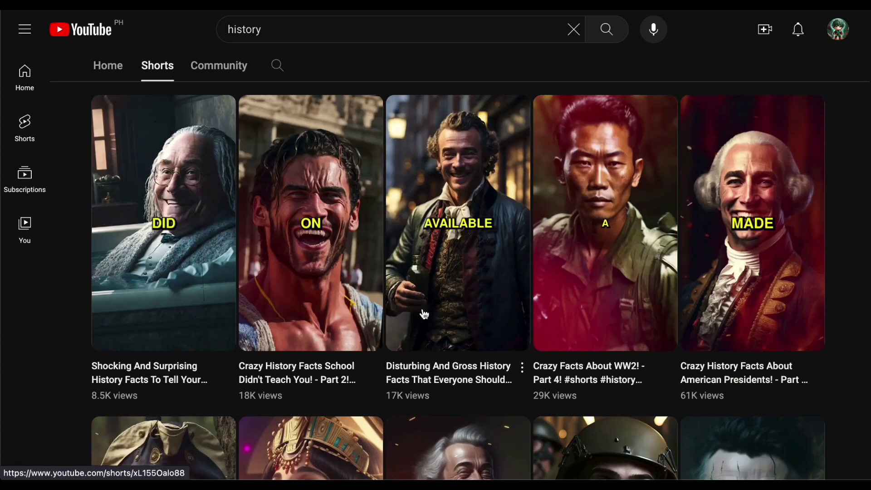
scroll(425, 314, down, 10)
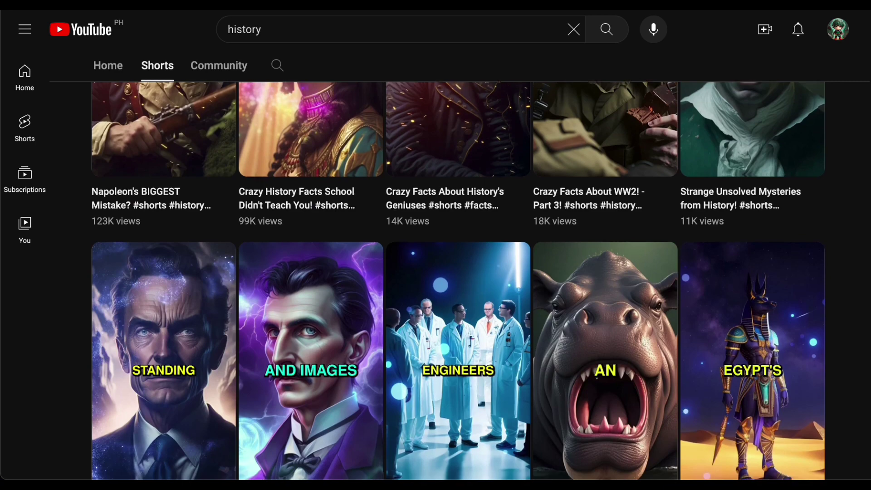
scroll(459, 282, down, 1)
scroll(459, 281, down, 9)
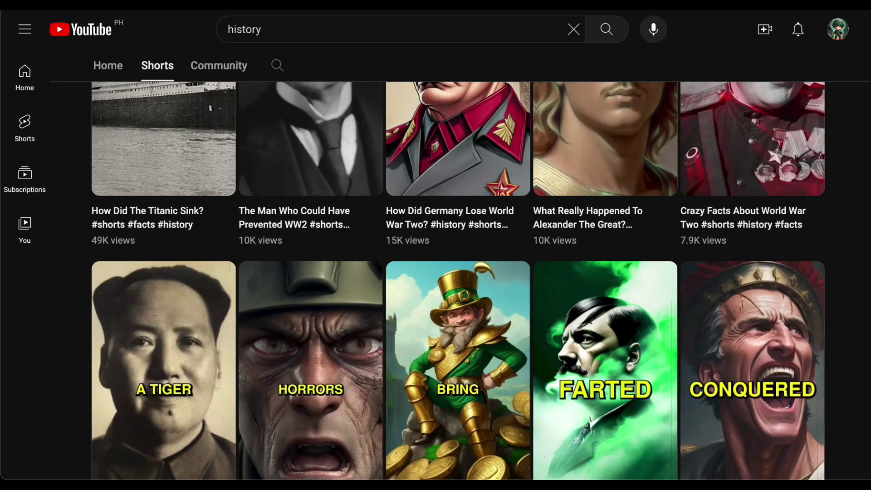
scroll(458, 281, down, 7)
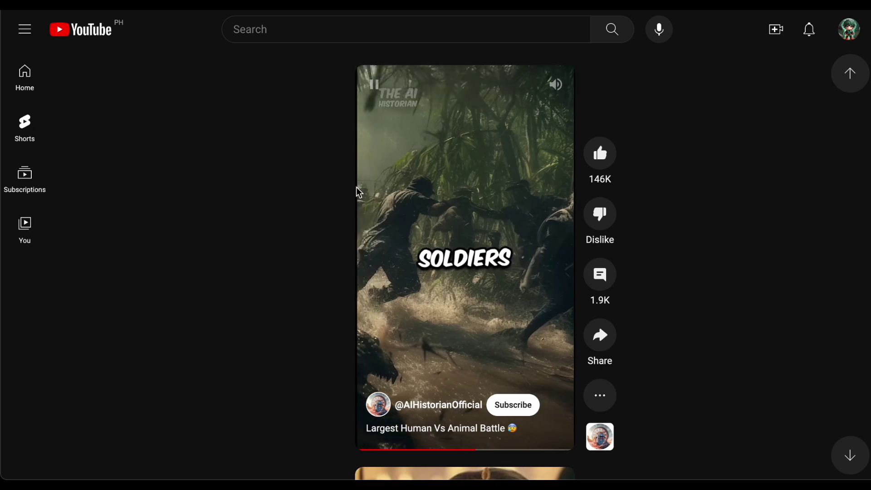
scroll(367, 204, down, 1)
scroll(375, 218, down, 1)
Step: Go back to The AI Historian channel page and scroll through it
click(379, 406)
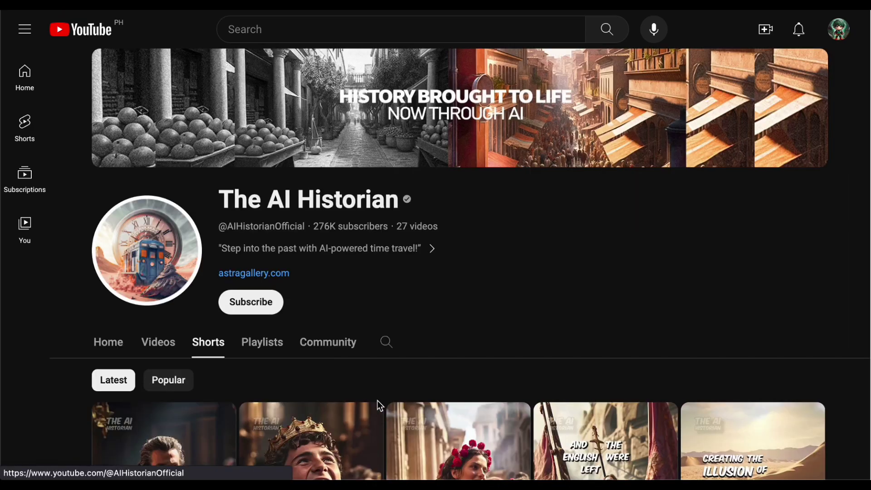
scroll(597, 231, down, 10)
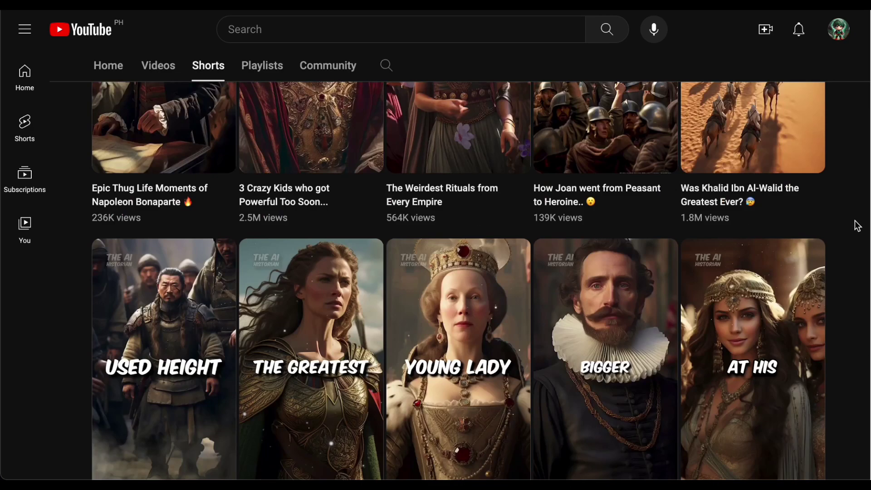
scroll(458, 282, down, 10)
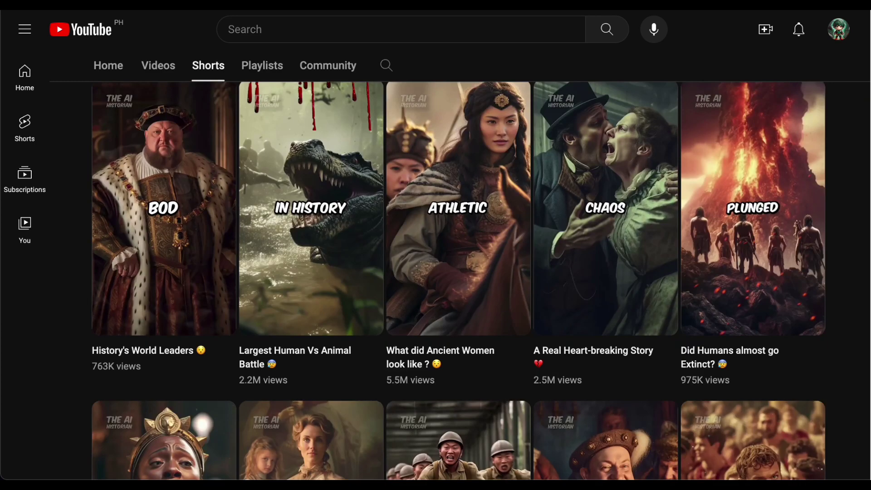
scroll(458, 282, down, 10)
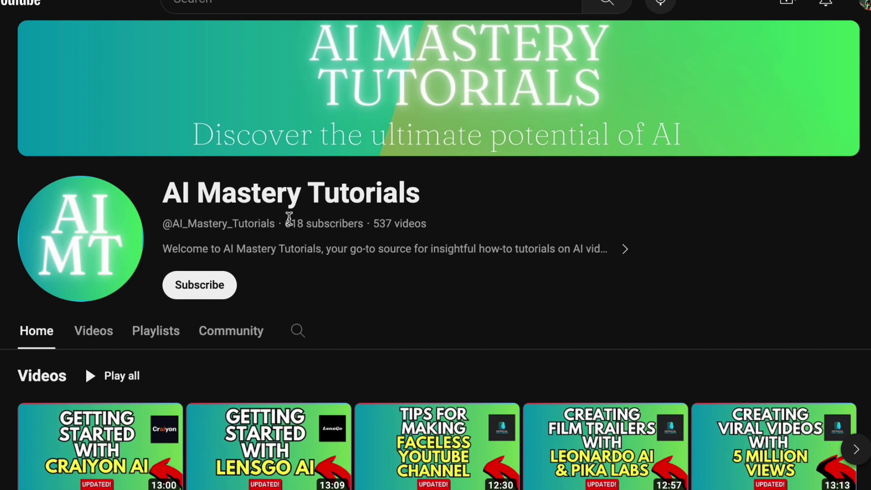
Step: List AI Mastery Tutorials' videos and scroll through the Craiyon, LensGo and Heygen tutorials
scroll(537, 319, down, 3)
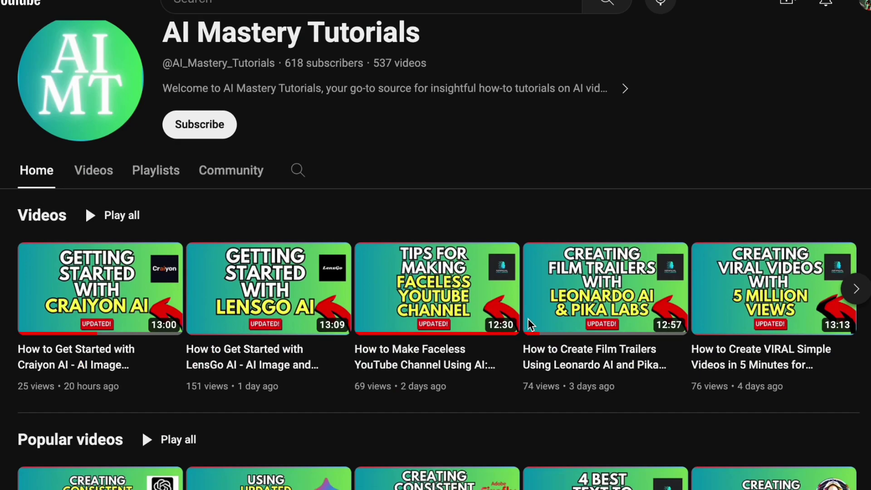
click(94, 175)
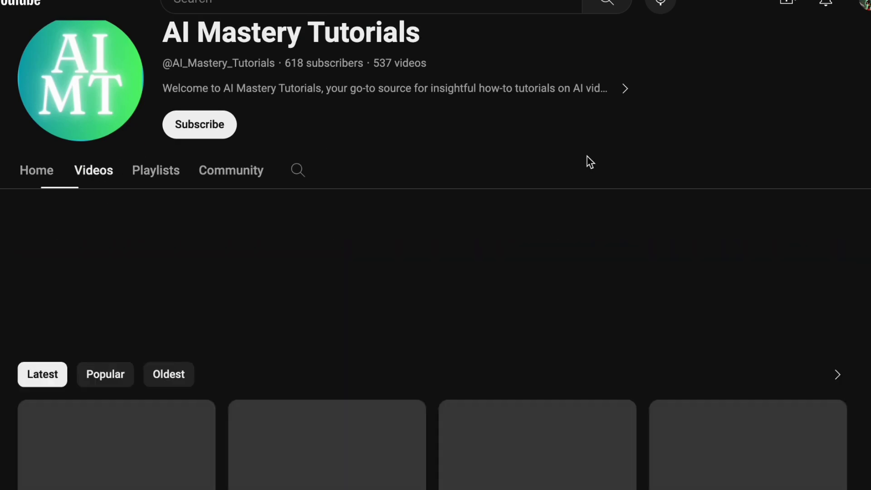
scroll(867, 259, down, 3)
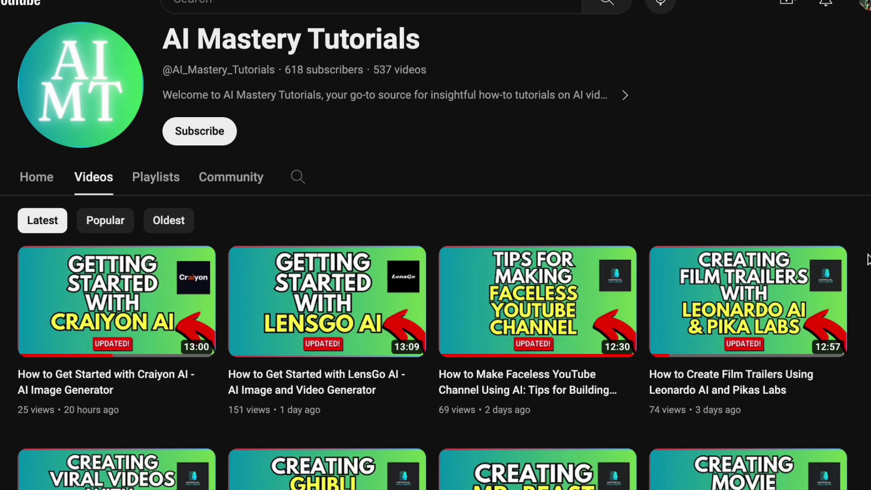
scroll(868, 260, down, 7)
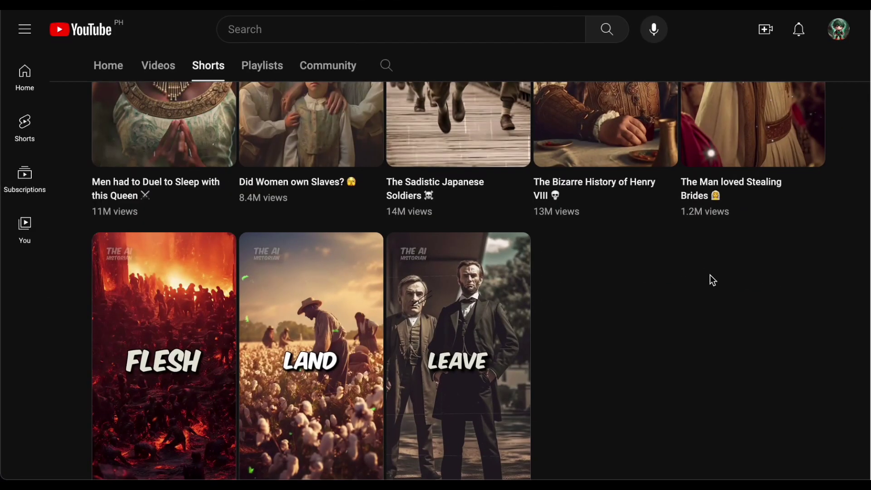
Step: Watch Abraham Lincoln's Bizarre Assassination, then open the Crazy Facts About Queen Cleopatra short
scroll(711, 276, down, 2)
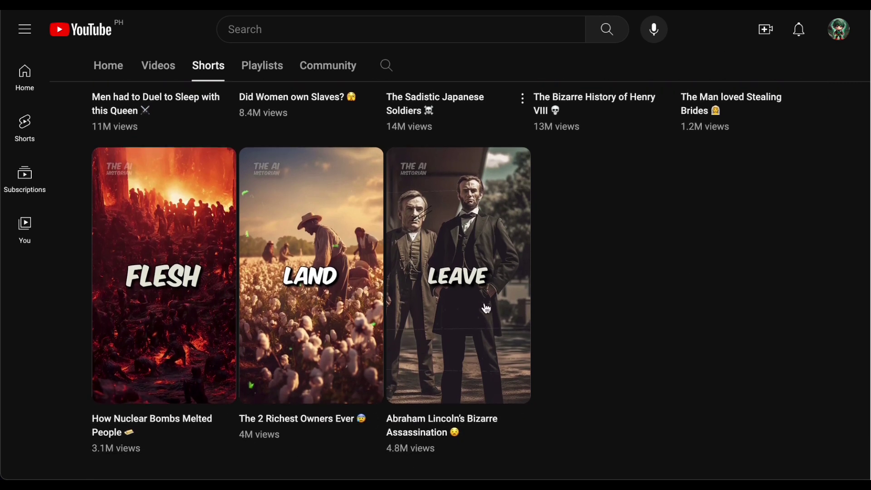
click(514, 340)
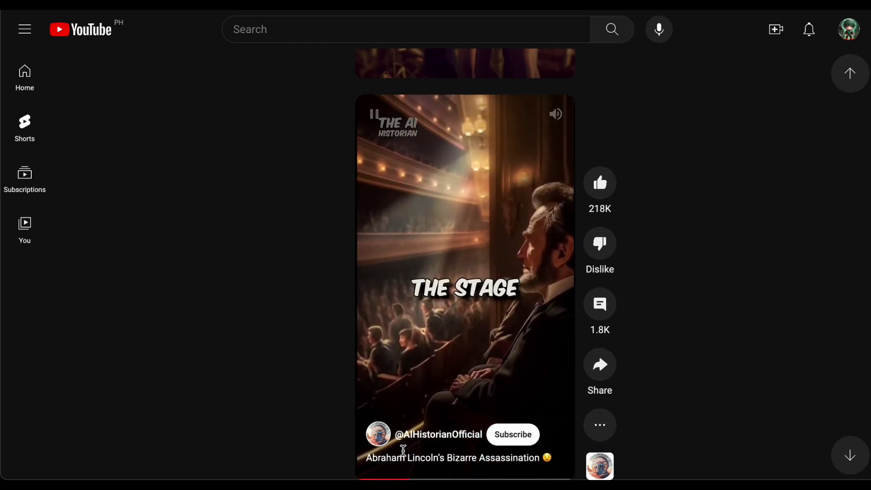
click(418, 438)
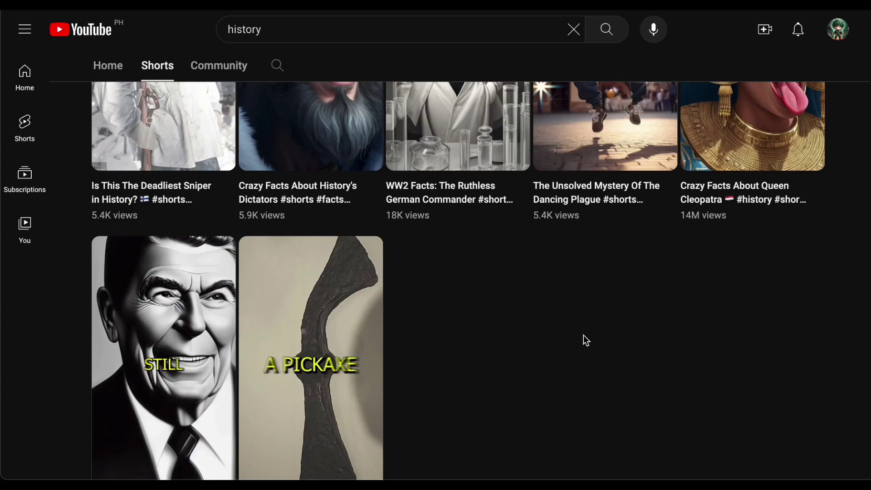
scroll(583, 335, up, 2)
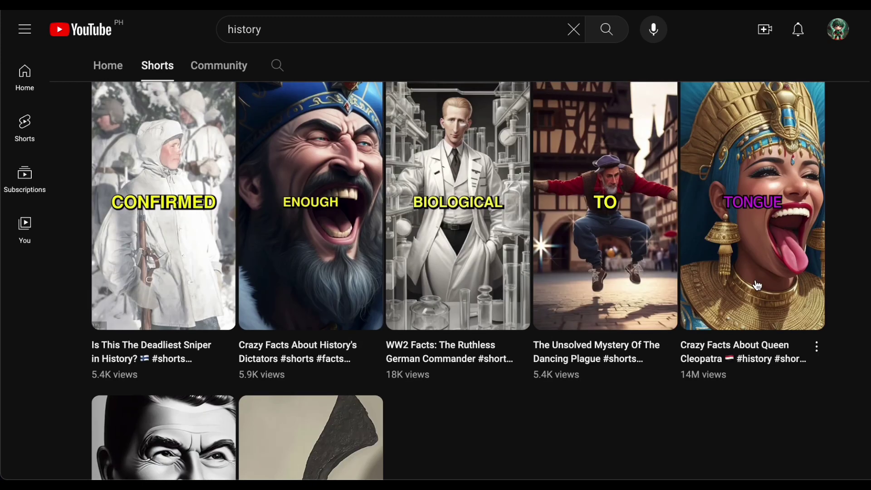
click(753, 216)
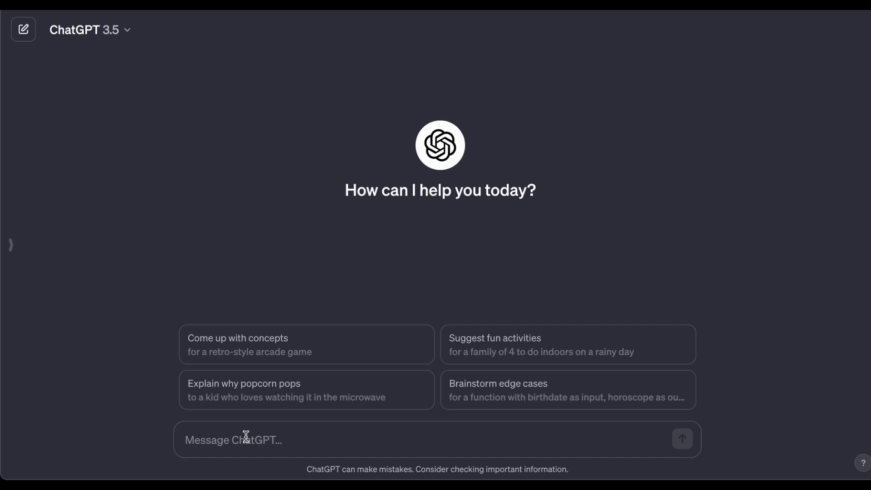
Step: Ask ChatGPT for Cleopatra's history in 100 words and a 100-word script
text(history about cleopatra)
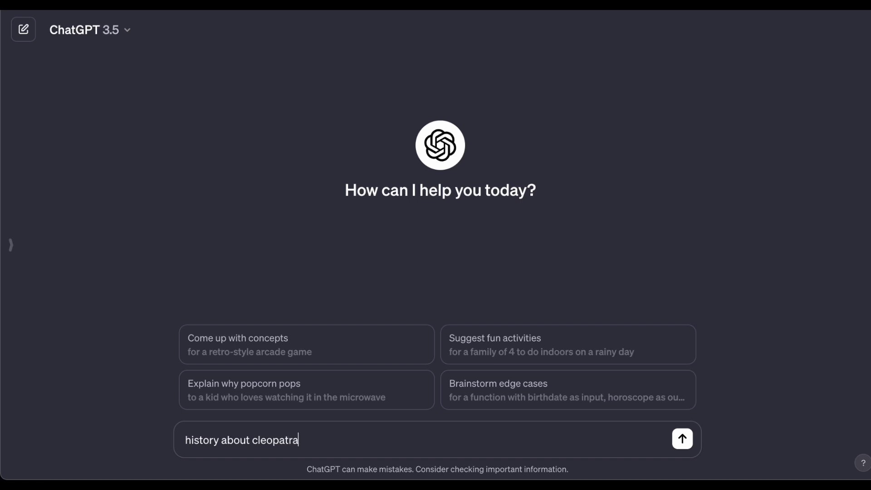
key(Return)
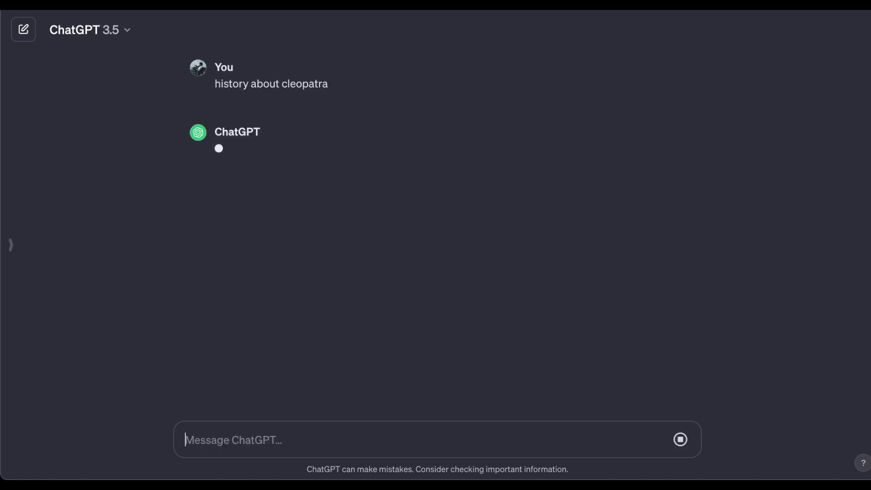
text(make 100 words)
key(shift+Return)
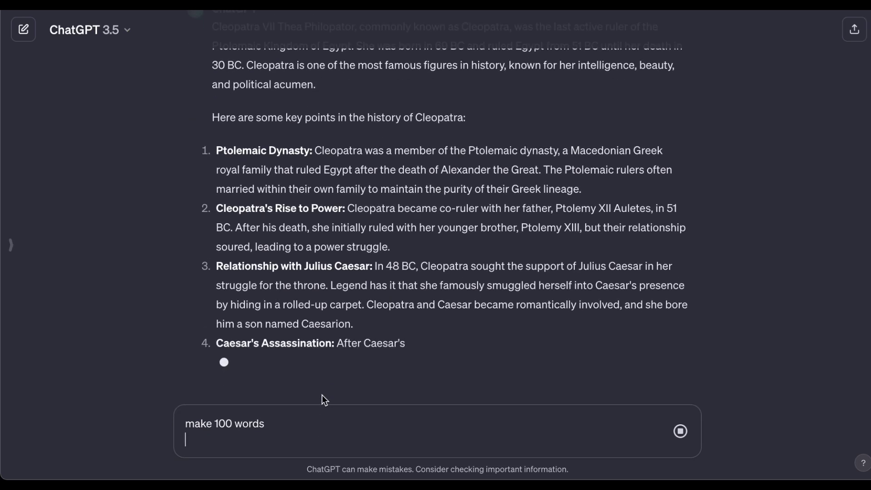
key(BackSpace)
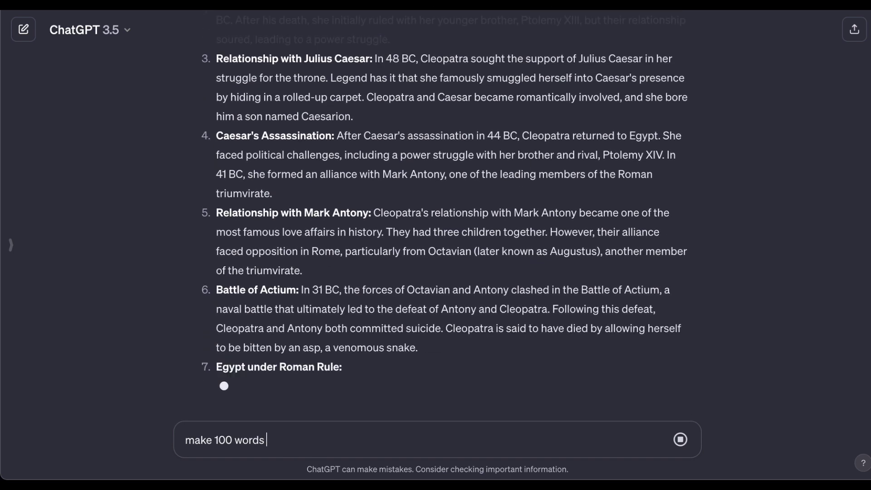
text(script)
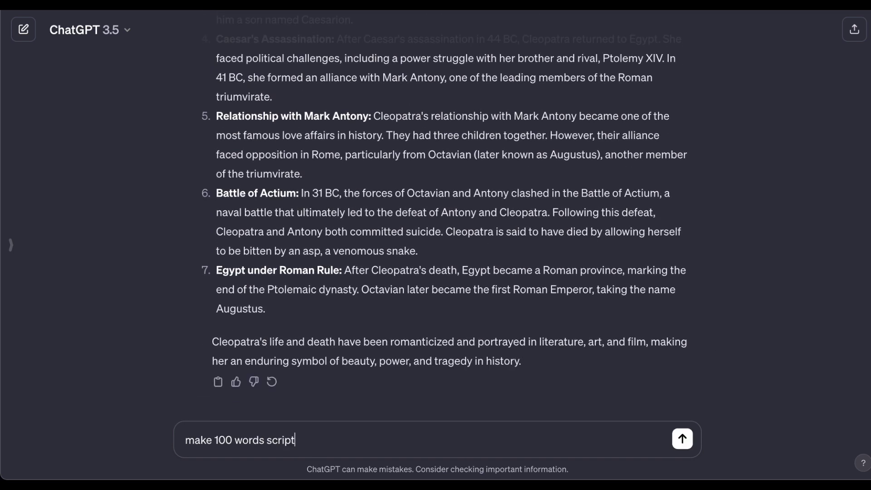
key(Return)
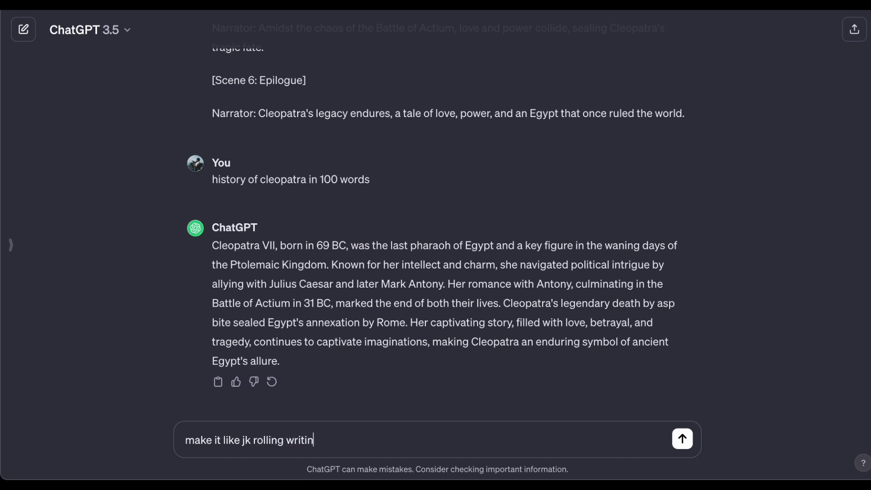
Step: Request J.K. Rowling-style and C.S. Lewis-style rewrites of the Cleopatra history
text(g)
key(Return)
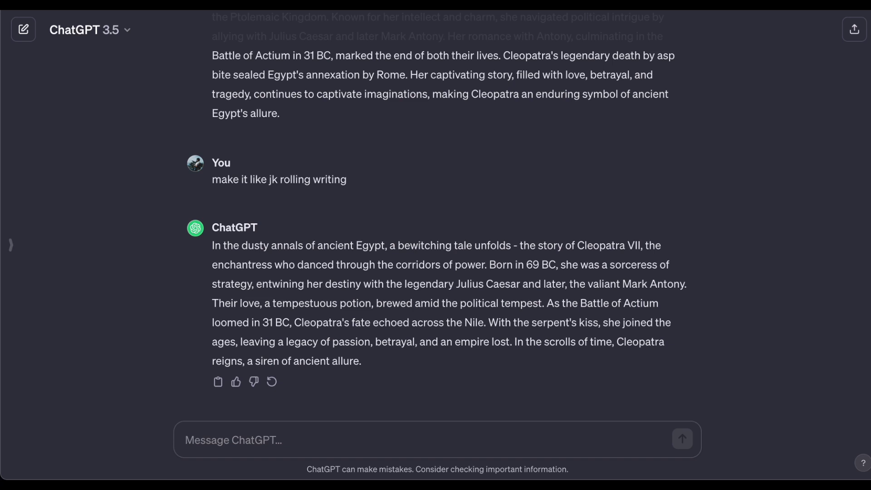
text(how about cs lewis writing)
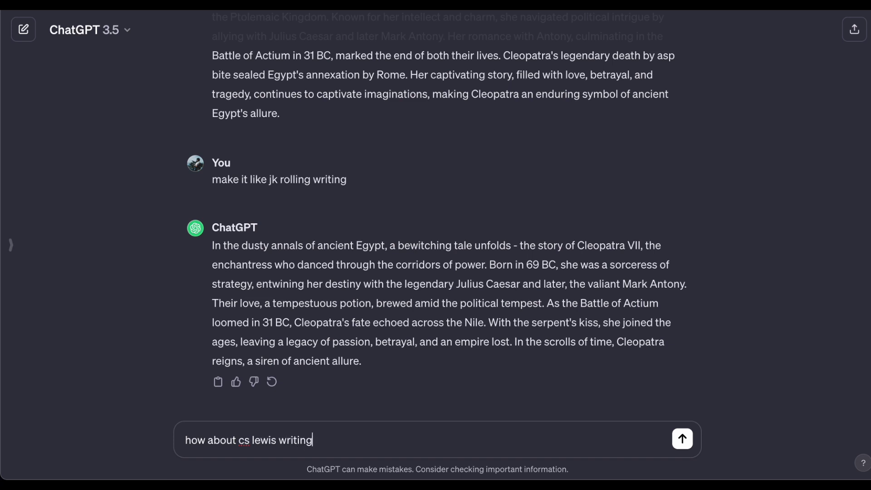
key(Return)
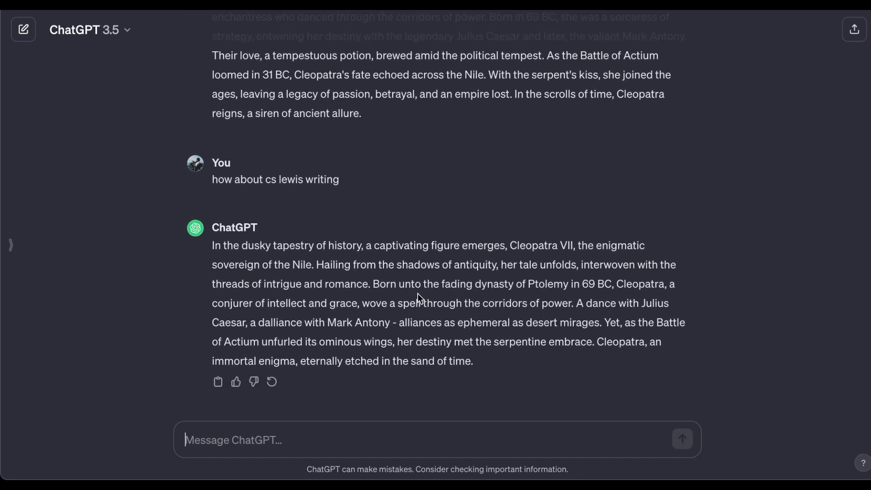
Step: Scroll through ChatGPT's replies to compare the two rewritten versions
scroll(497, 233, up, 6)
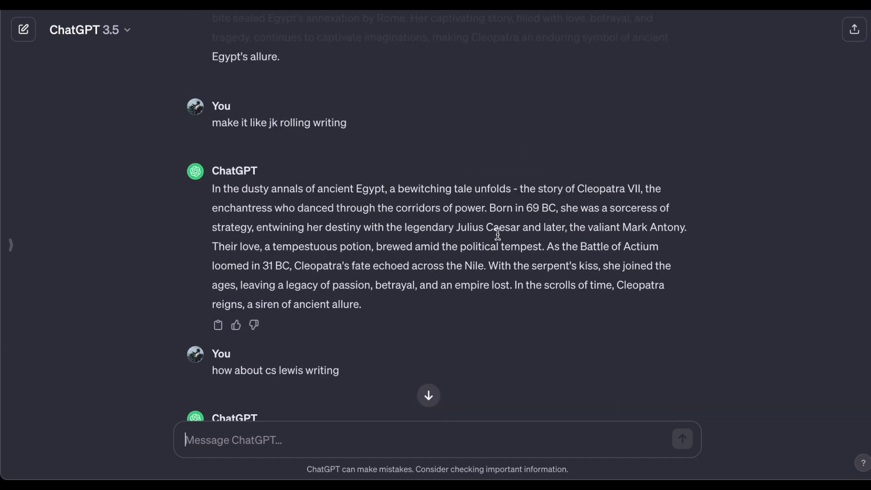
scroll(497, 233, up, 9)
scroll(497, 233, down, 6)
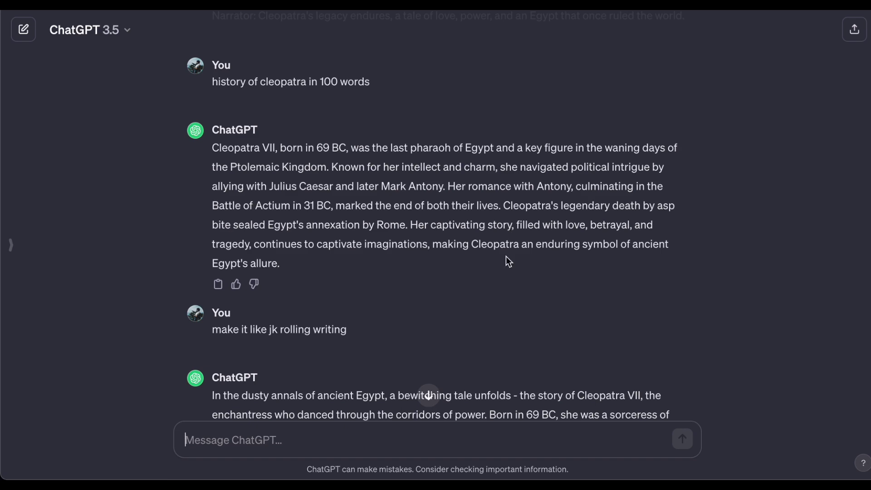
scroll(494, 300, down, 8)
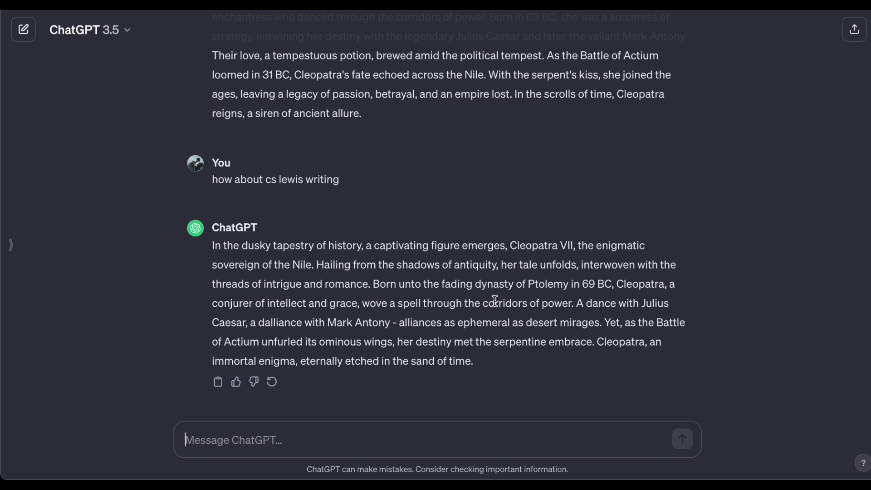
scroll(494, 300, up, 20)
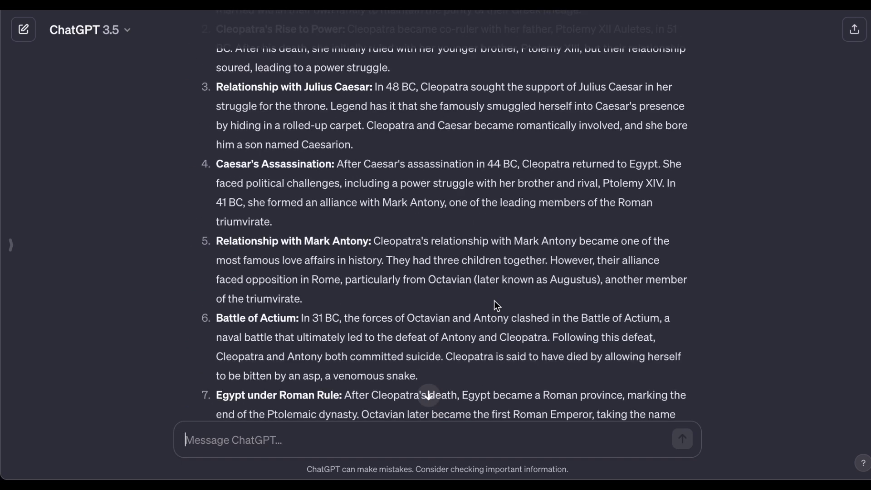
scroll(494, 305, up, 2)
scroll(494, 301, down, 14)
scroll(494, 300, down, 11)
scroll(496, 305, down, 3)
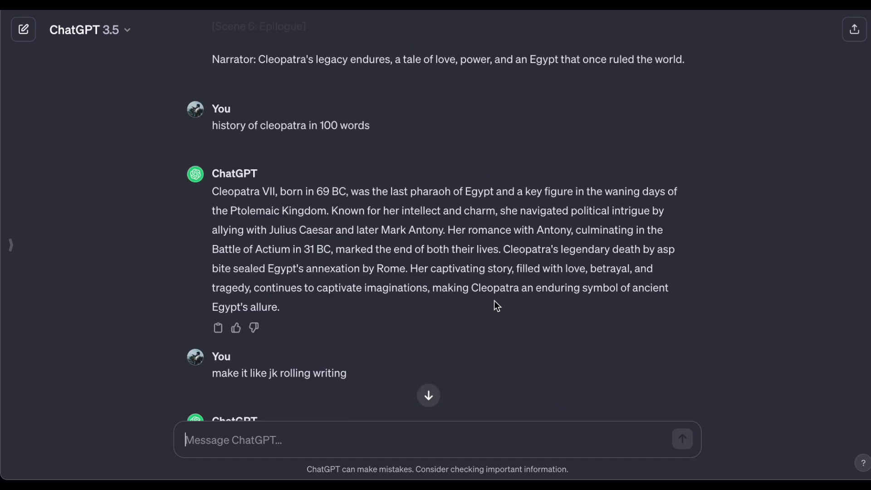
scroll(494, 301, down, 1)
scroll(494, 300, down, 10)
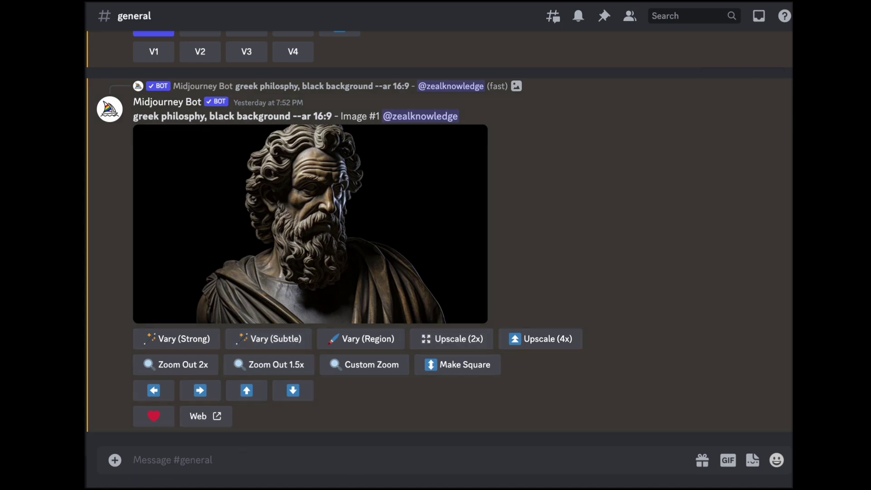
Step: Run /imagine 'Cleopatra, hyper realistic --ar 9:16' and 'cleopatra, portrait --style raw --ar 9:16'
text(/imagine Cleopatra, hyper realistic --ar 9:16)
key(Return)
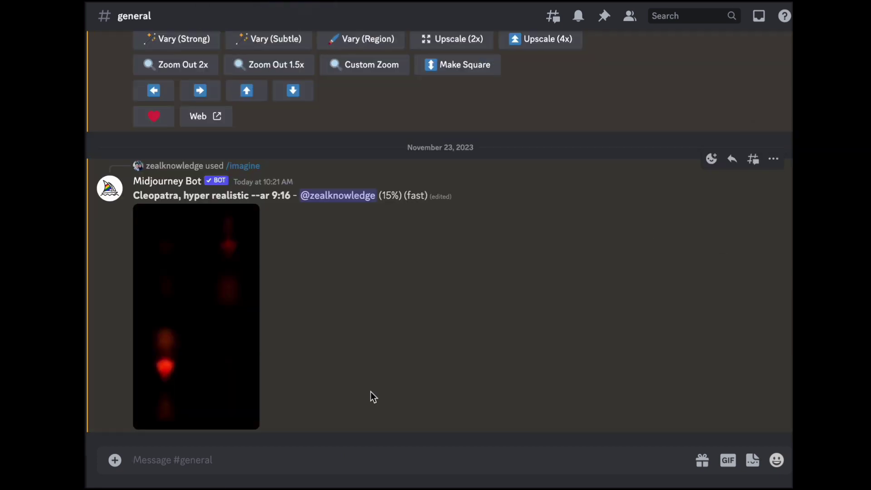
text(/imagine cleopatra, portrait --style raw --ar 9:16)
key(Return)
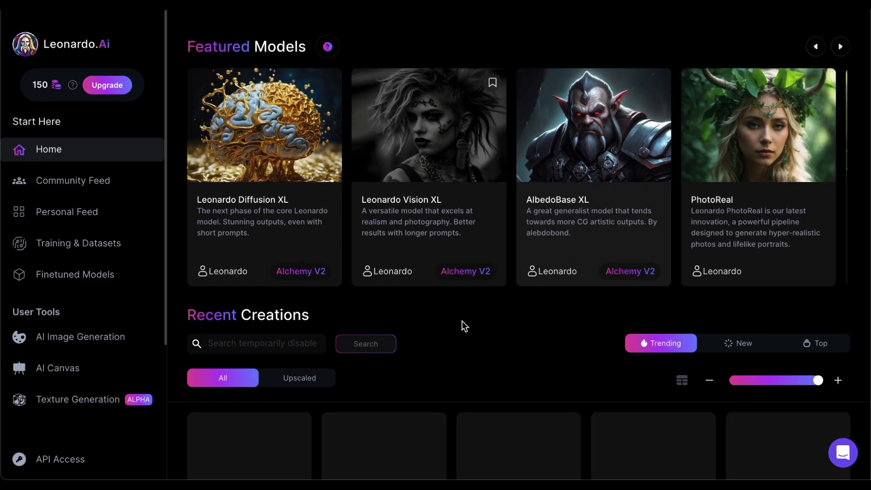
scroll(512, 345, down, 10)
scroll(512, 345, up, 9)
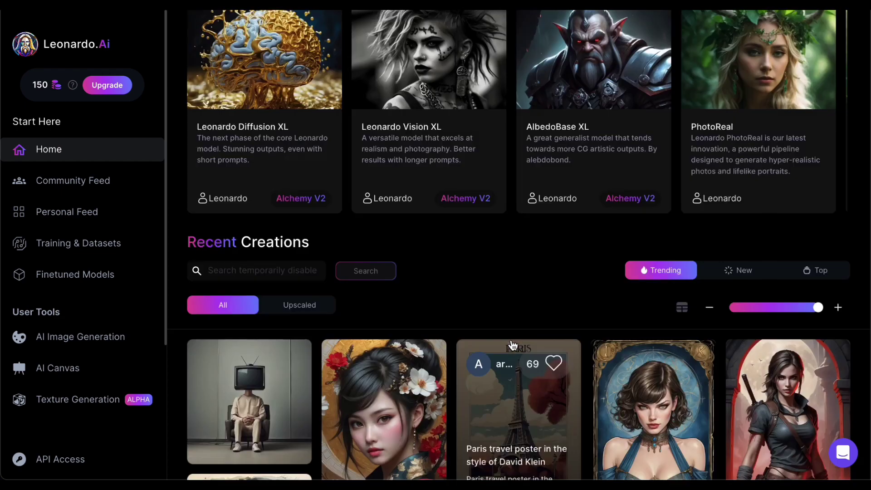
scroll(513, 344, up, 2)
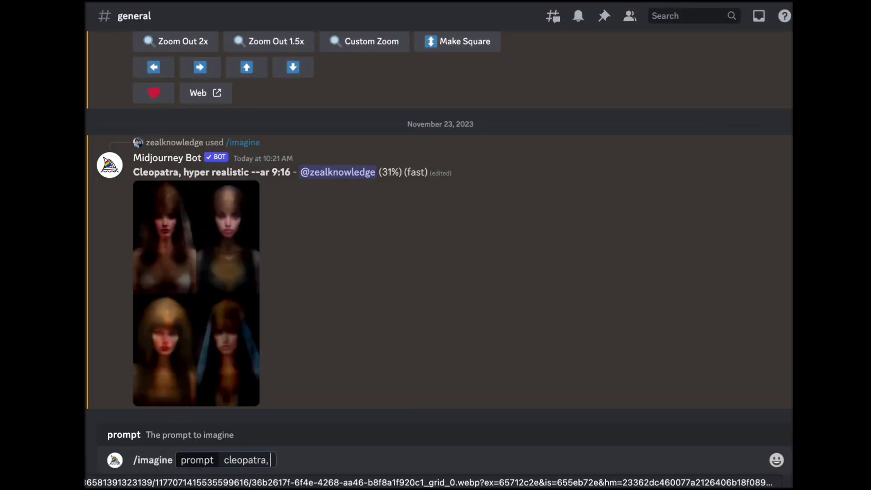
text(portrait)
Step: Upscale image U1 and prompt Midjourney with the copied sentence about Cleopatra marrying her brothers
key(Return)
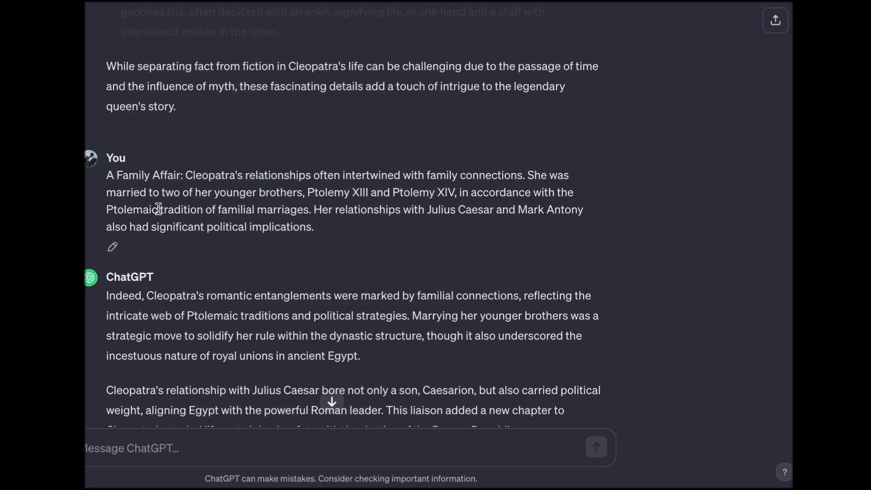
drag(527, 176, 455, 193)
key(ctrl+c)
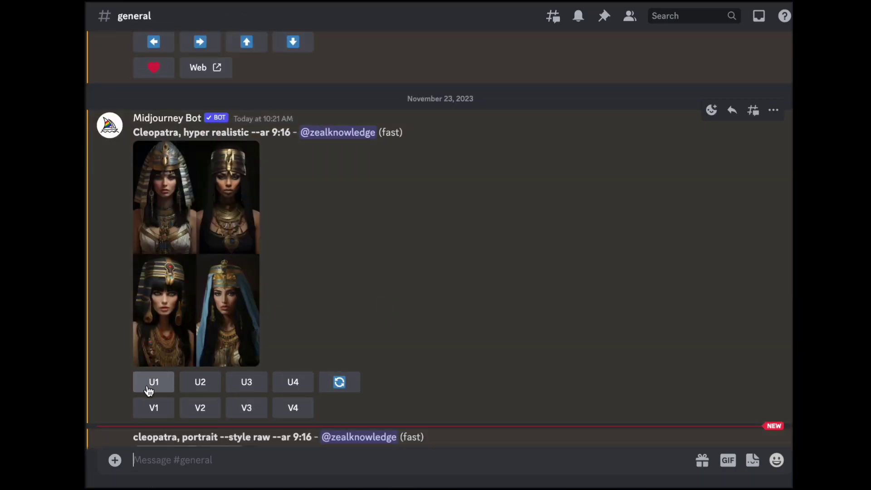
click(149, 385)
text(/)
key(Return)
key(ctrl+v)
key(Home)
key(ctrl+shift+Right)
text(cleopatra)
key(Return)
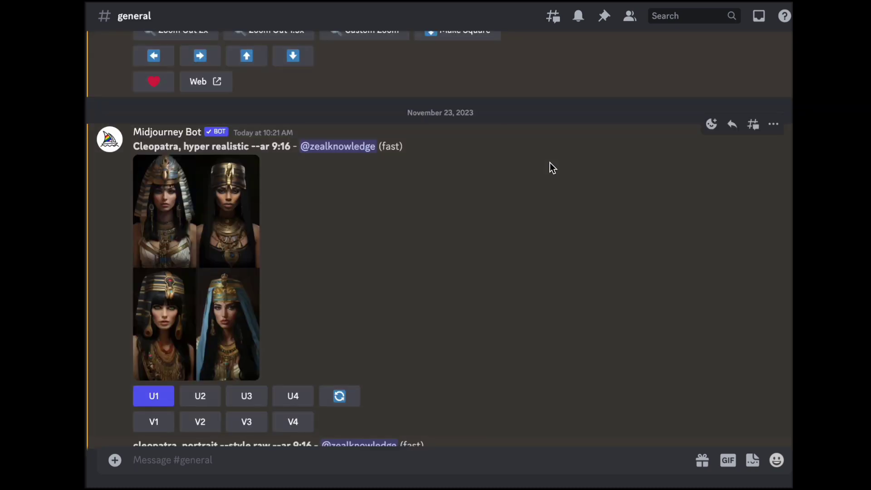
Step: Generate 9:16 images of Cleopatra's two brothers, Julius Caesar, and Cleopatra with Mark Anthony
text(/imagine promp)
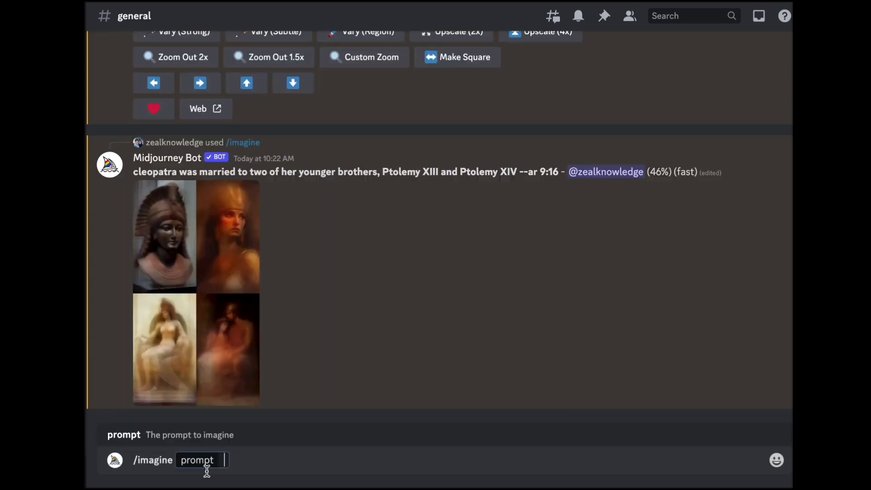
text(two brothers of cleopatra --ar 9:16)
key(Return)
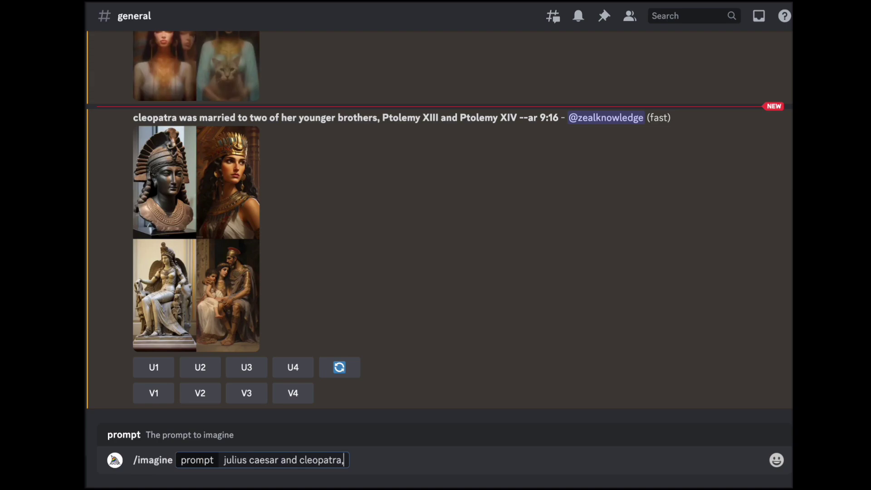
text(hyper realistic --ar 9:16)
key(Return)
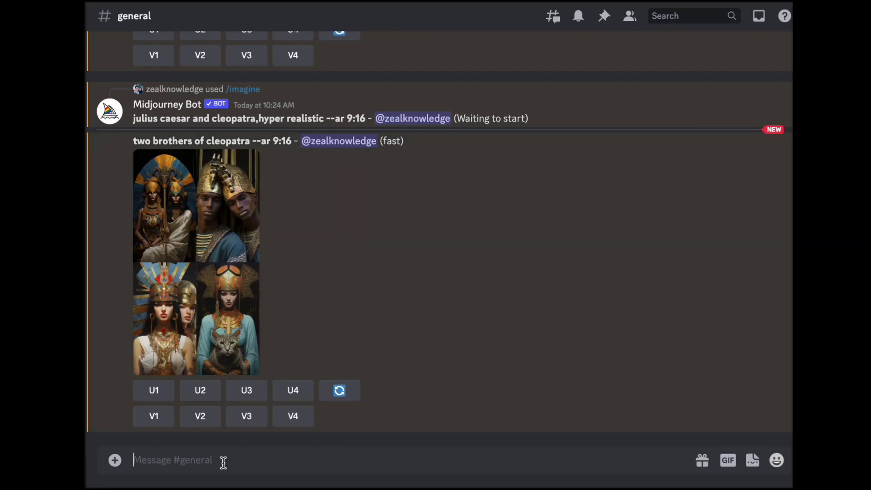
text(/imagine)
key(Tab)
text(cleopatra and mark anthony)
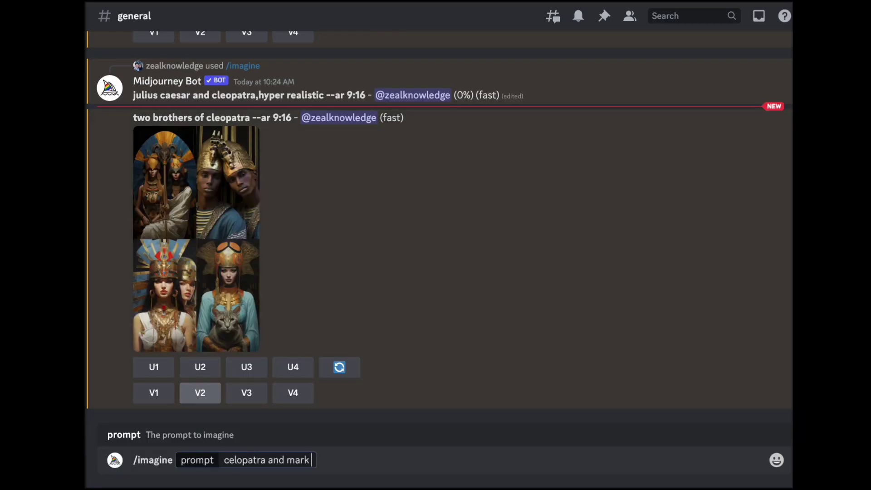
key(Return)
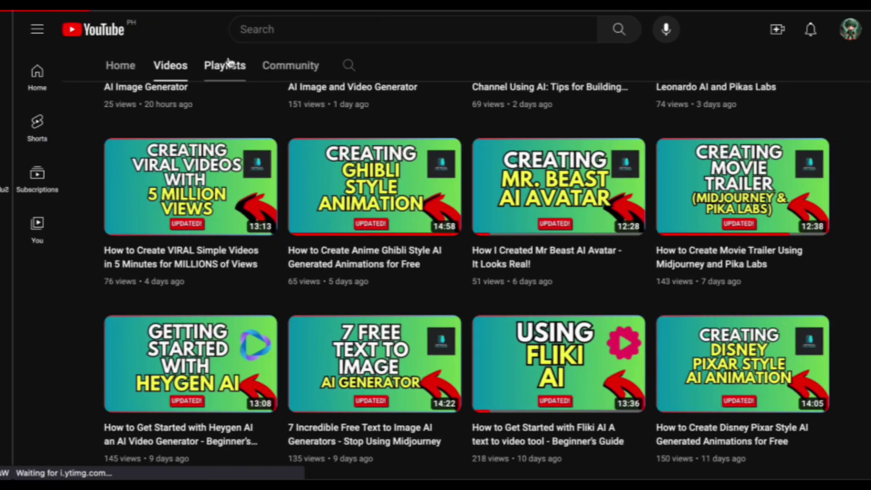
click(227, 64)
scroll(466, 204, down, 5)
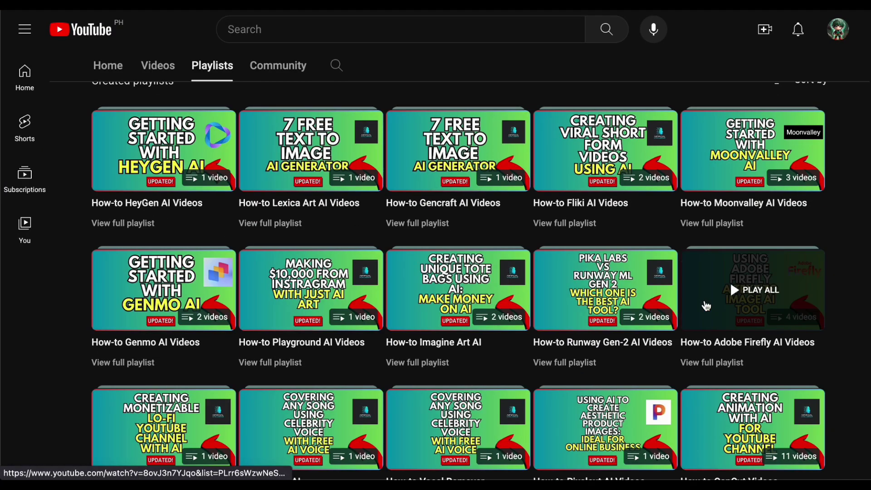
scroll(720, 302, down, 3)
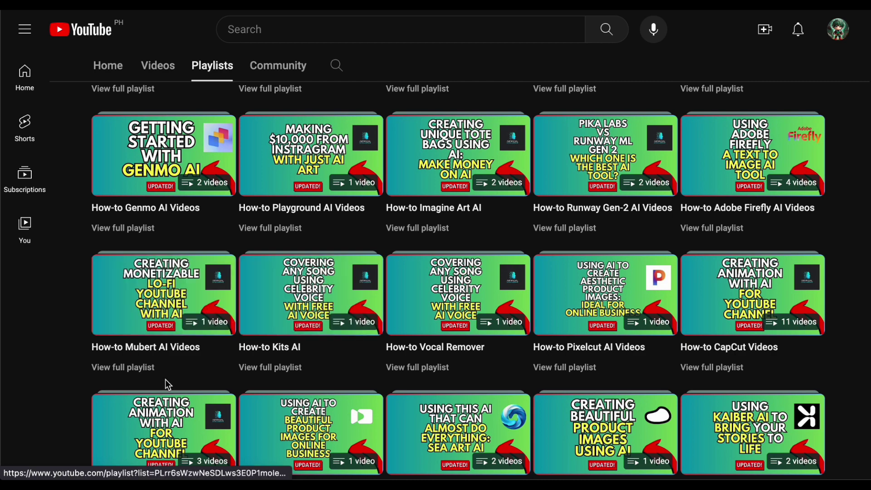
scroll(165, 379, down, 6)
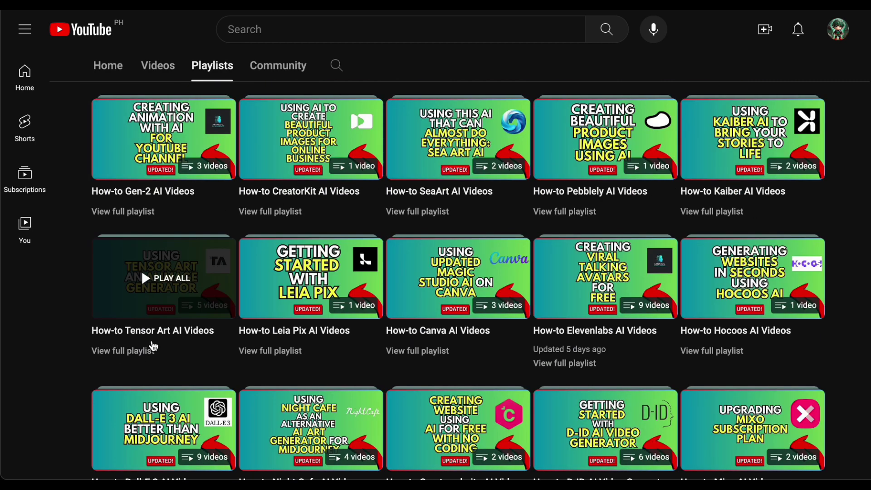
scroll(25, 345, down, 2)
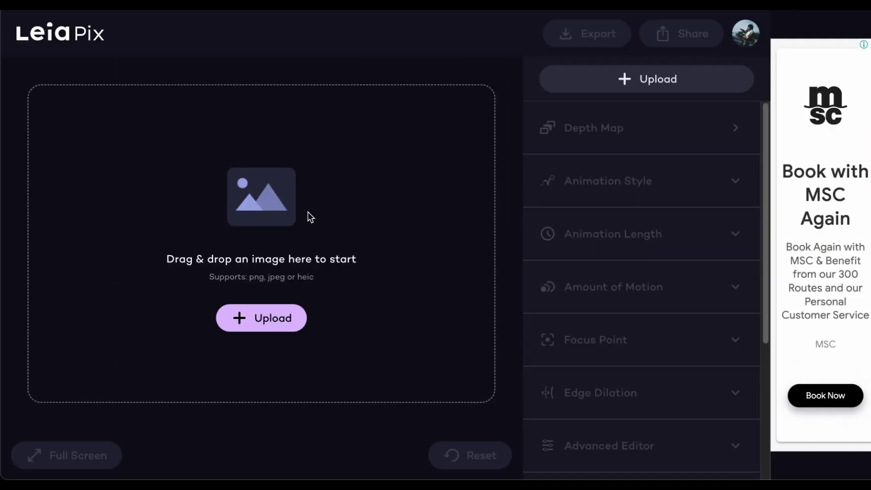
Step: Upload 1.jpeg and, after trying the other styles, set its animation style to Horizontal
click(276, 325)
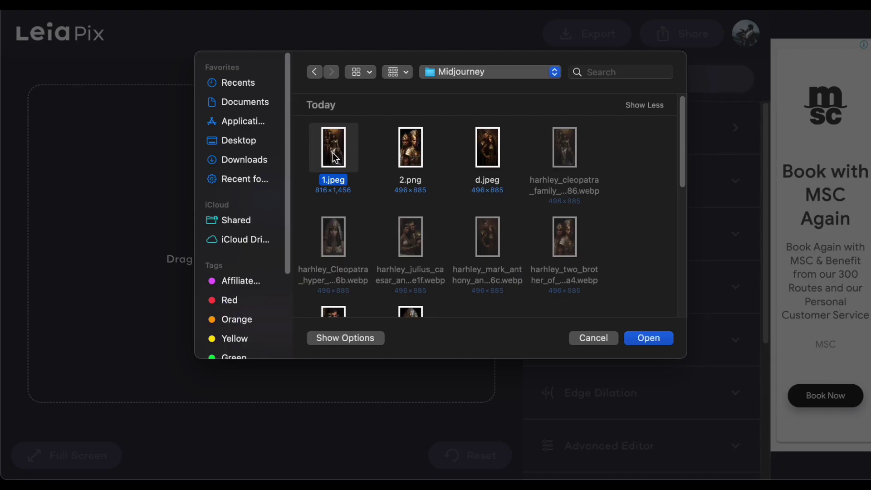
click(641, 339)
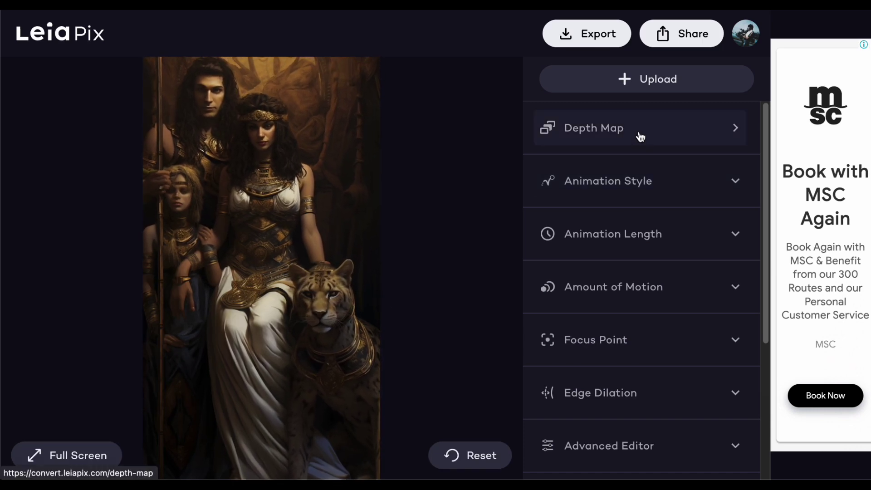
click(635, 186)
scroll(633, 186, down, 1)
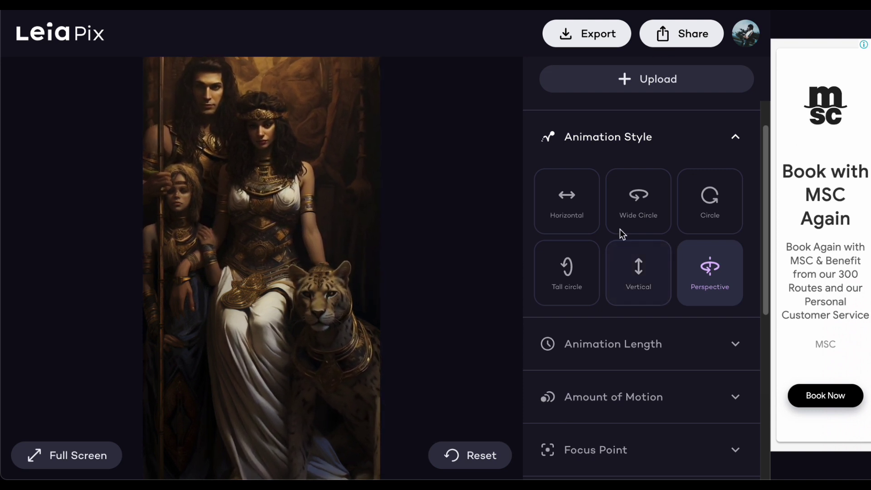
scroll(667, 199, down, 1)
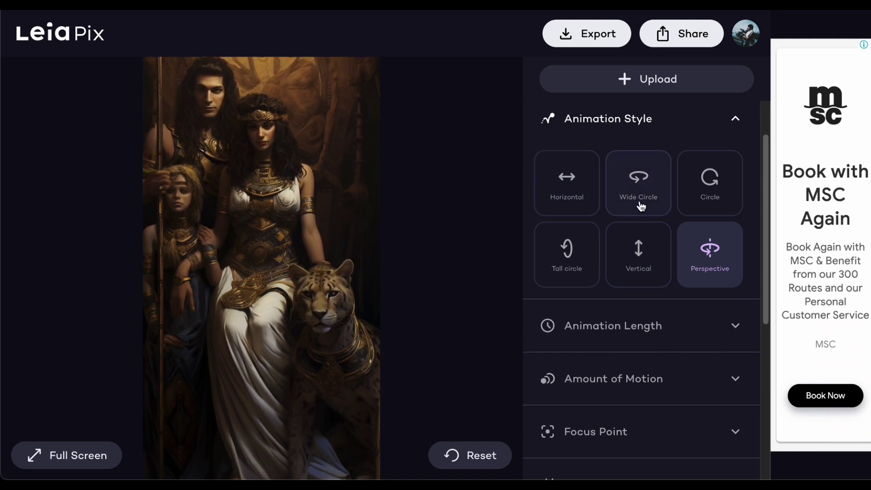
click(707, 179)
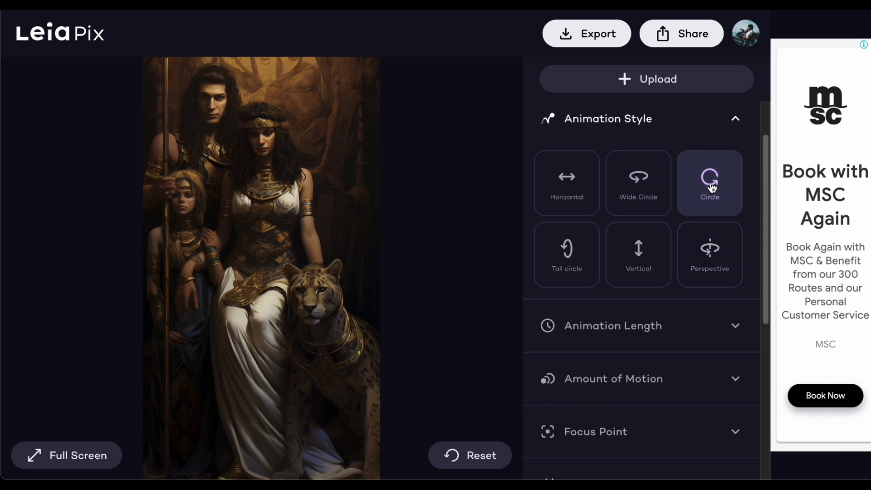
click(634, 189)
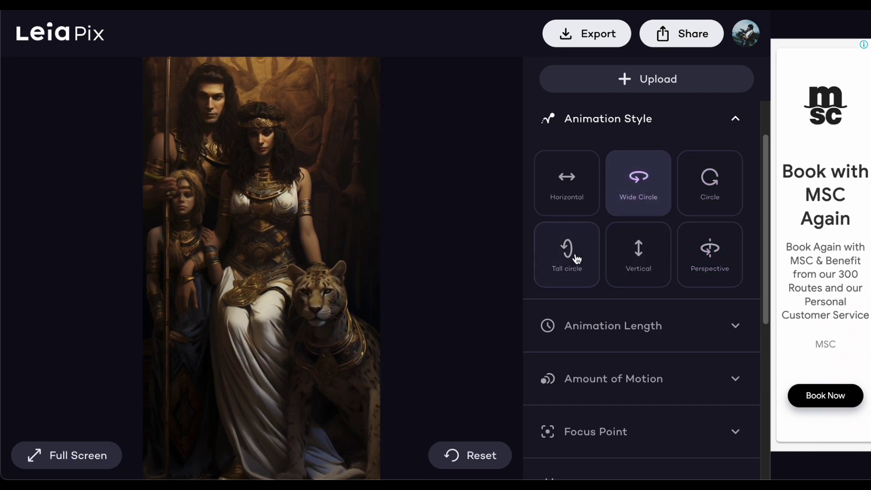
click(576, 259)
click(635, 256)
click(708, 254)
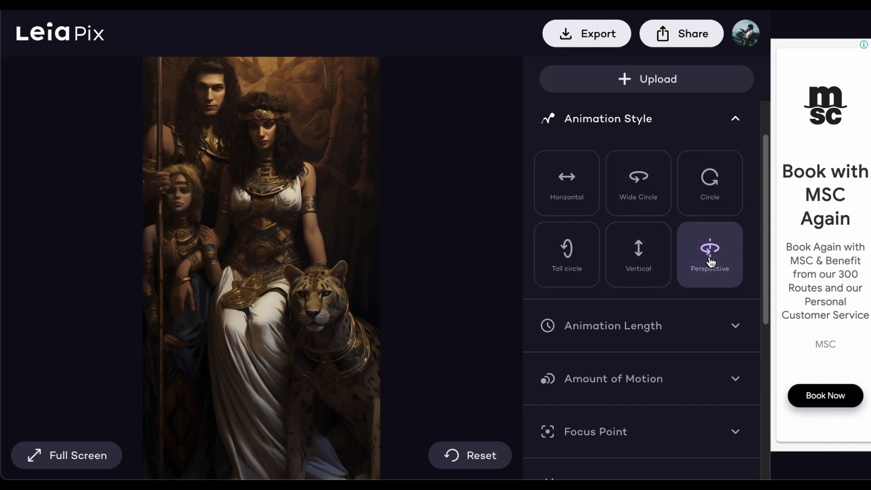
click(571, 194)
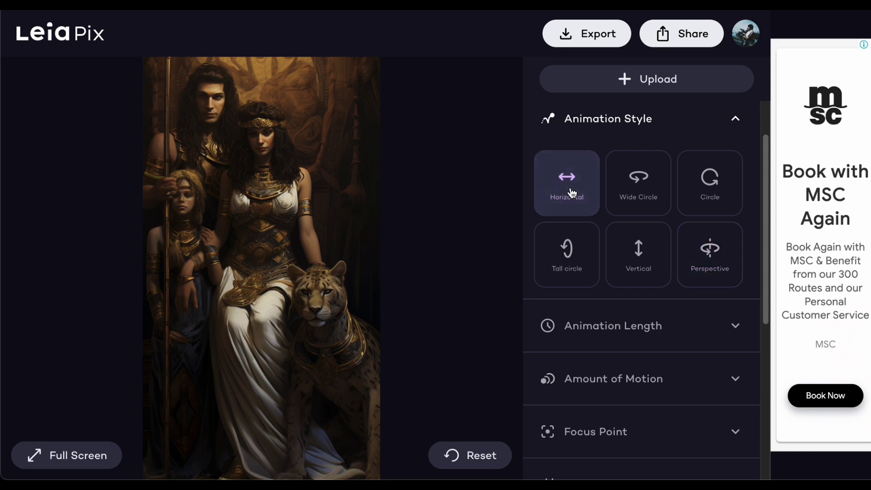
Step: Set the animation to medium length and the lowest Amount of Motion
click(618, 327)
mouse_move(641, 319)
mouse_down()
mouse_move(539, 326)
mouse_move(636, 327)
mouse_up()
scroll(670, 250, down, 4)
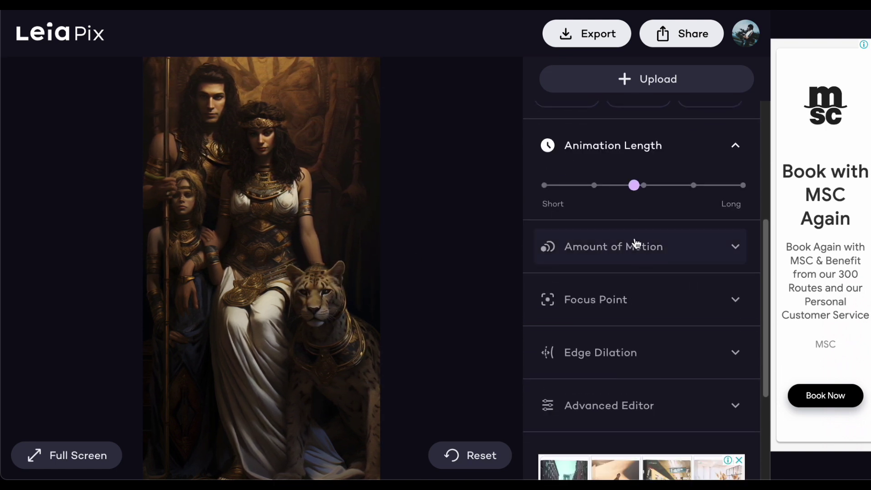
click(635, 247)
drag(654, 242, 529, 252)
scroll(625, 292, down, 1)
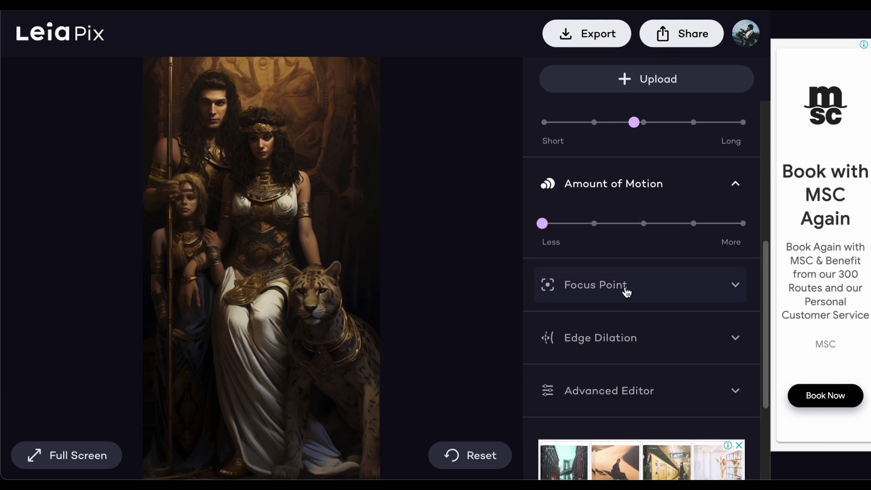
scroll(611, 336, down, 1)
Step: Set Amplitude X 0, Amplitude Y 0.82, Amplitude Z 0.10 and Phase Z 1/2 in Advanced Editor
click(610, 362)
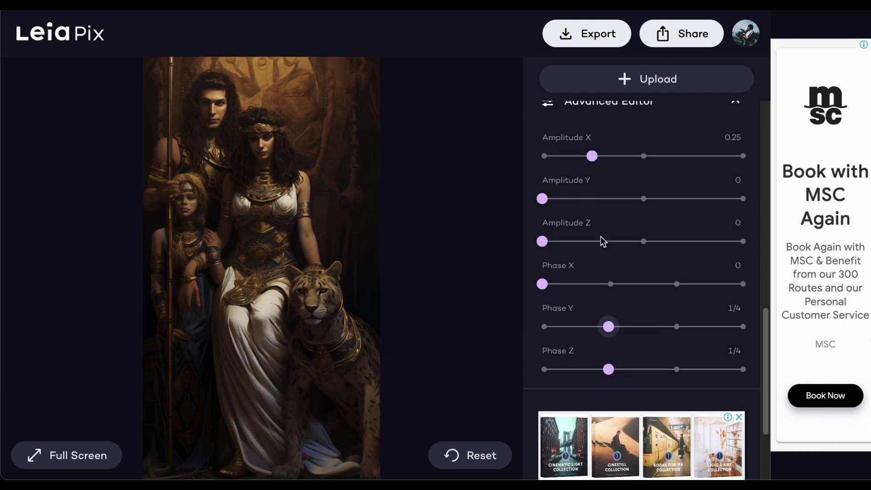
drag(591, 158, 494, 163)
drag(543, 201, 707, 208)
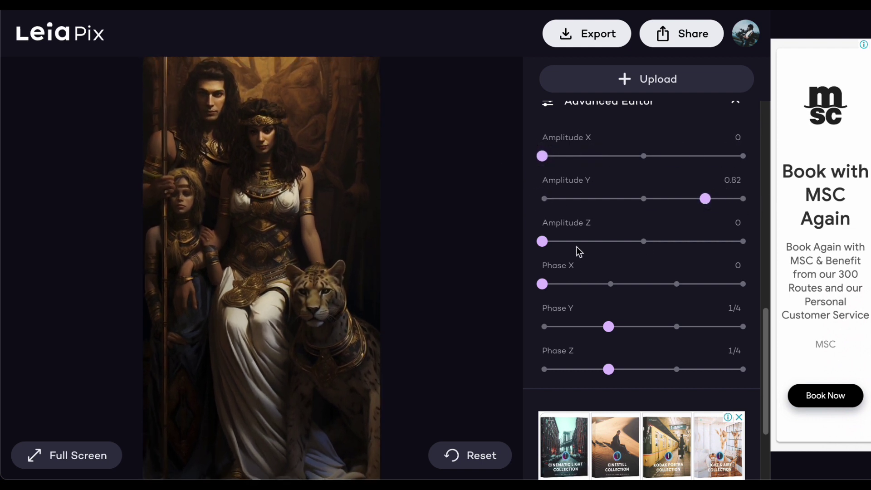
drag(672, 247, 562, 244)
drag(546, 294, 482, 322)
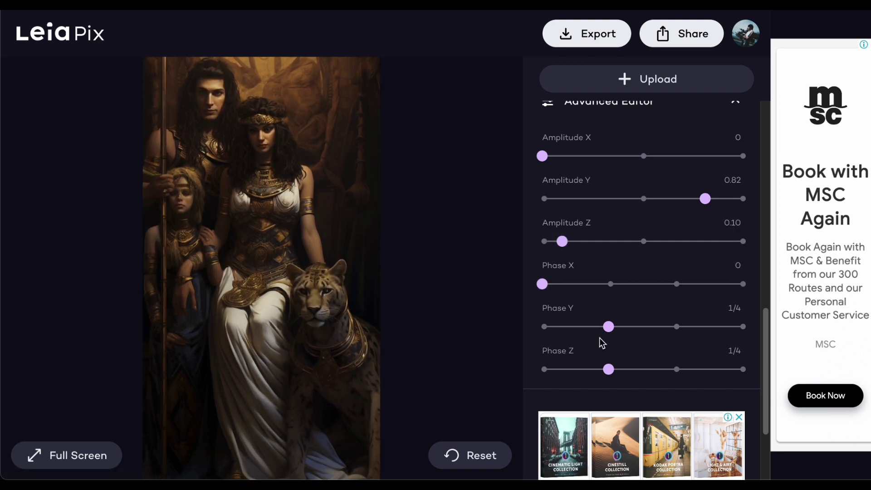
mouse_move(607, 328)
mouse_down()
mouse_move(760, 317)
mouse_move(608, 326)
mouse_up()
drag(608, 369, 705, 374)
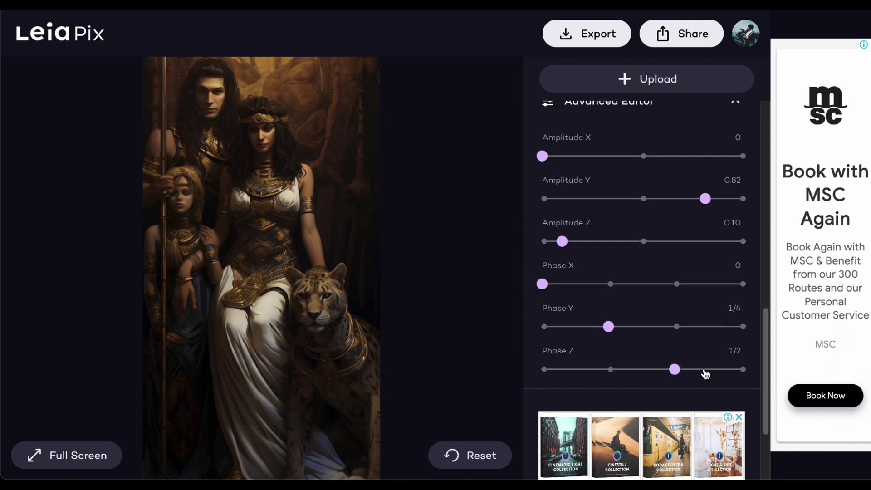
Step: Bring up the export dialog listing MP4, LIF and SBS formats
scroll(622, 128, up, 10)
click(567, 38)
scroll(492, 197, down, 2)
Step: Set the LeiaPix export file type to the free MP4 limited to 720p rather than the 50-credit full size
click(516, 208)
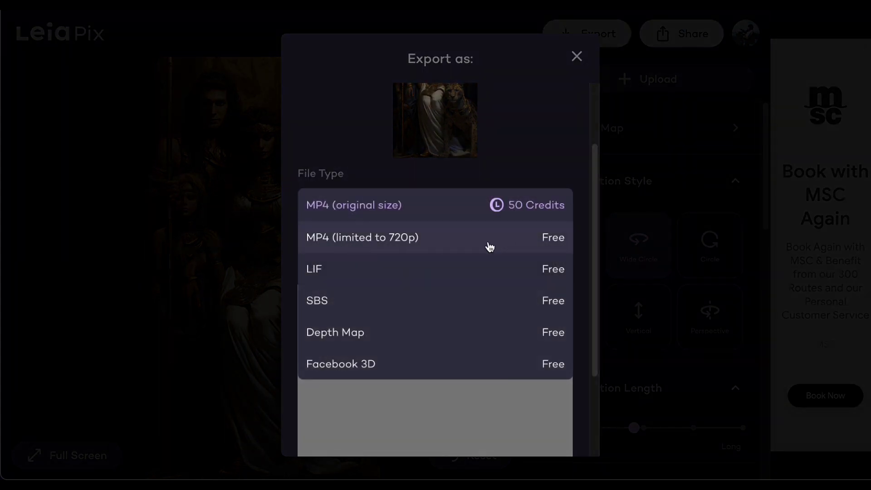
click(525, 121)
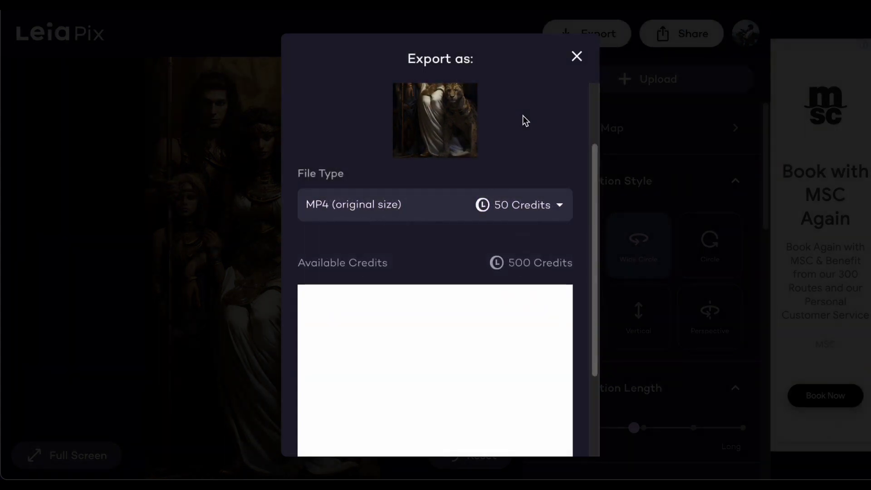
click(515, 205)
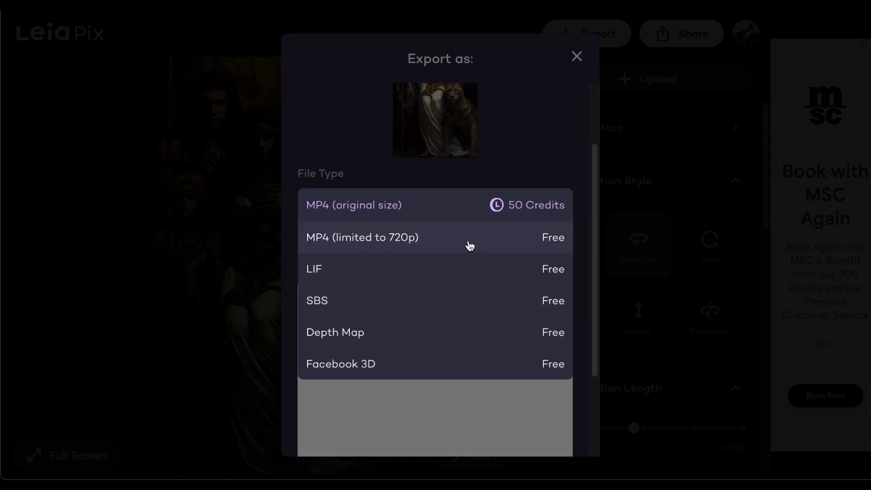
click(437, 237)
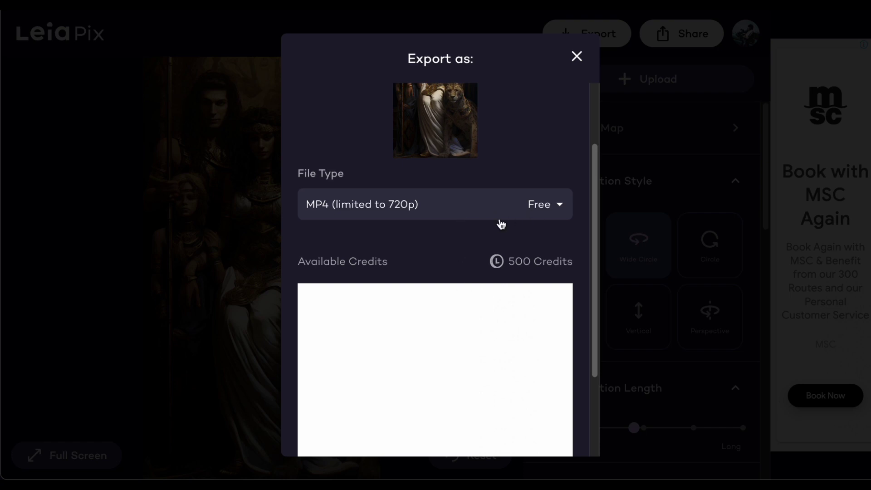
scroll(490, 232, down, 3)
scroll(489, 238, down, 1)
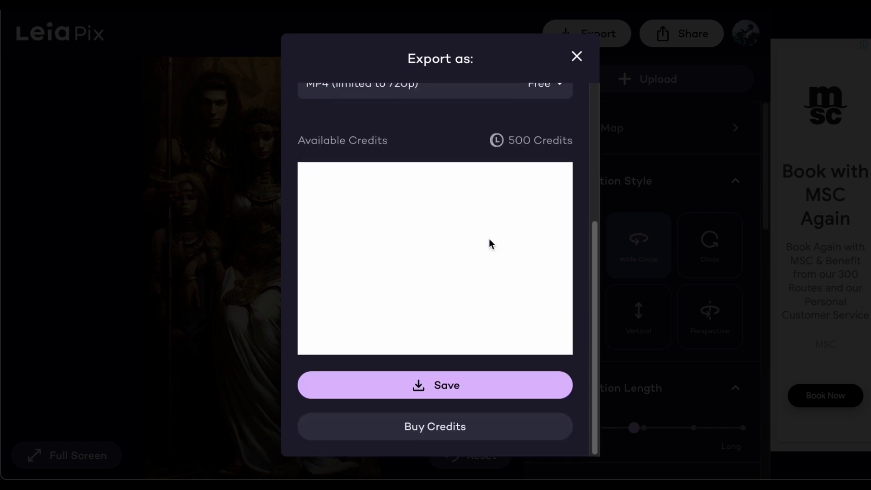
scroll(472, 254, up, 1)
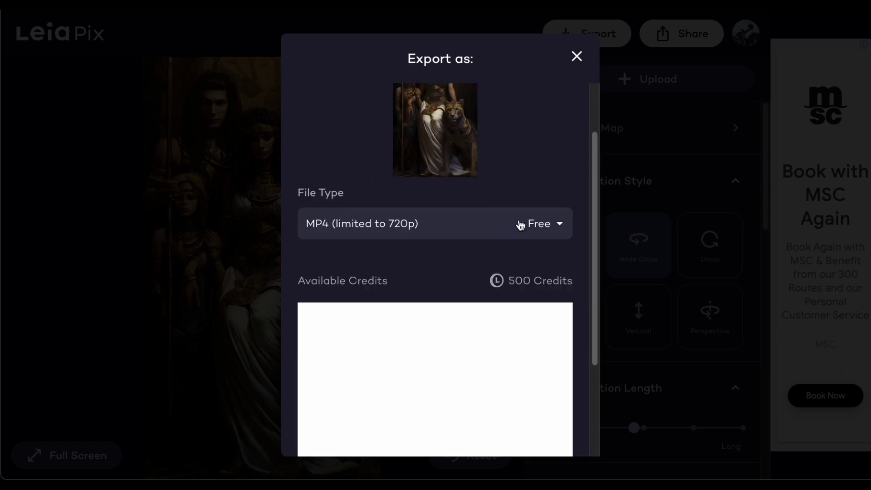
click(519, 224)
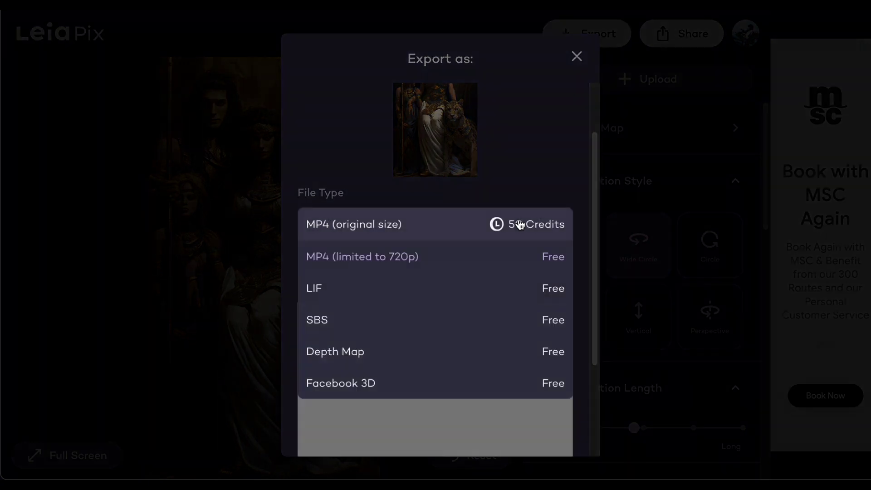
click(455, 224)
click(493, 232)
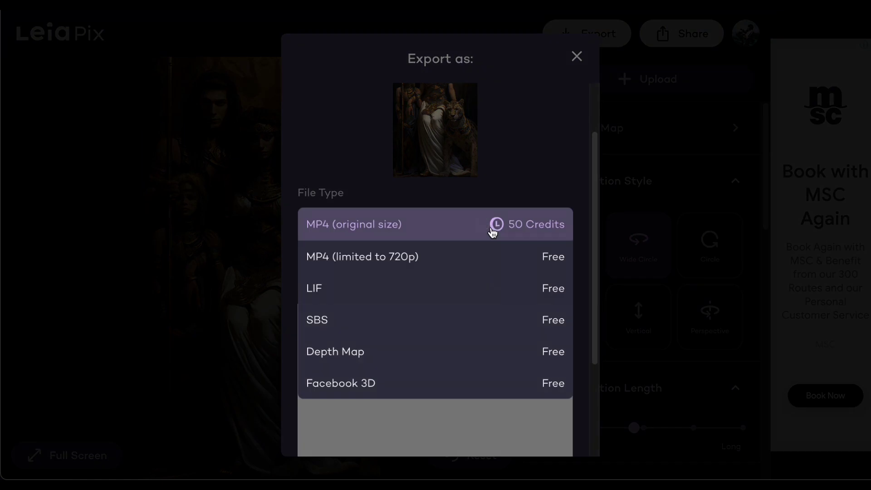
click(404, 257)
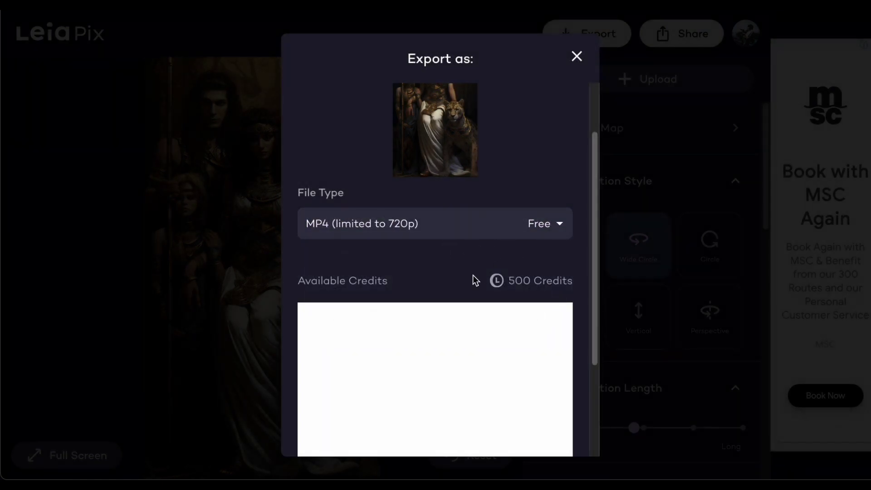
Step: Save the Cleopatra family animation as a 720p MP4, then load the next image with Perspective style
scroll(483, 265, down, 3)
click(448, 386)
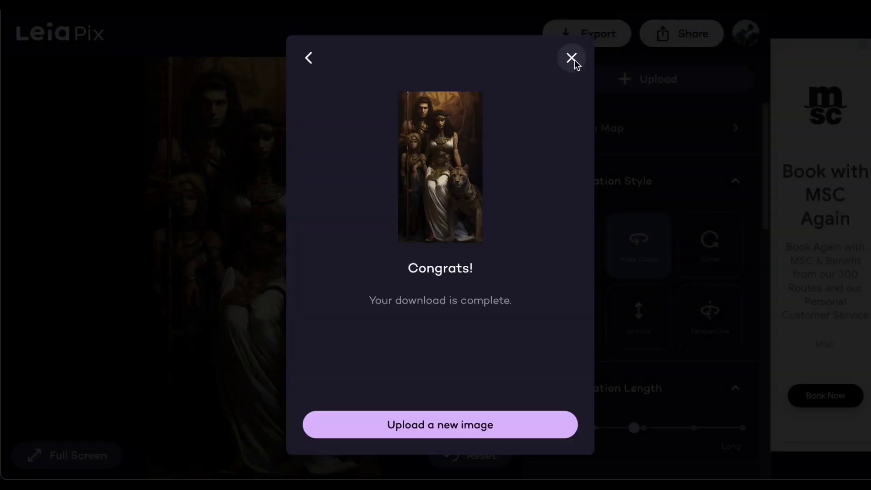
click(574, 58)
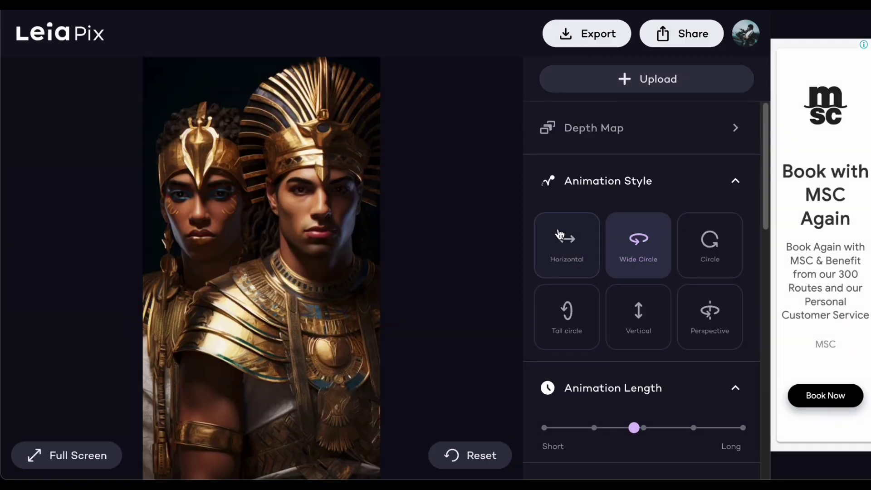
click(720, 327)
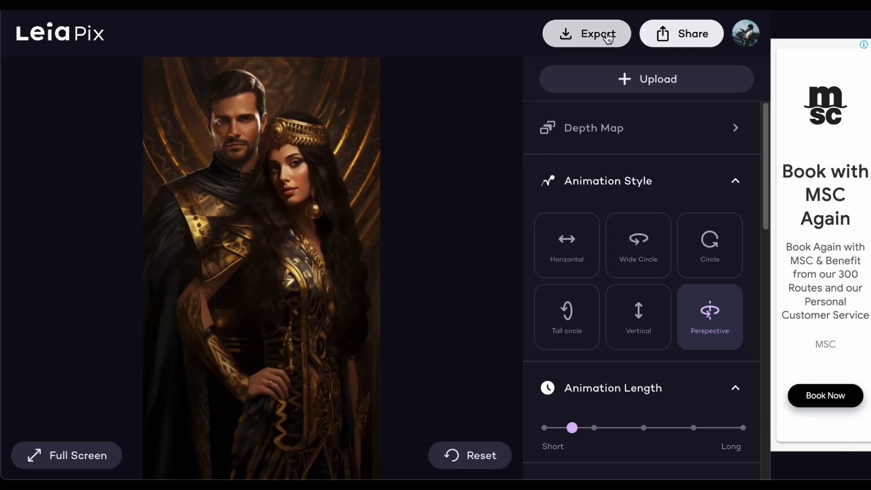
click(608, 33)
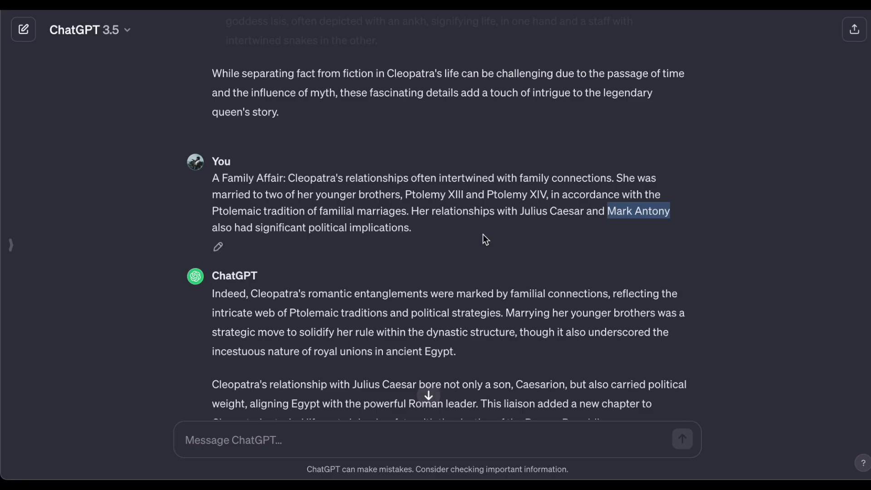
Step: Replace the ElevenLabs script with the pasted 'A Family Affair' Cleopatra paragraph
click(435, 227)
drag(402, 227, 434, 226)
key(ctrl+c)
click(234, 181)
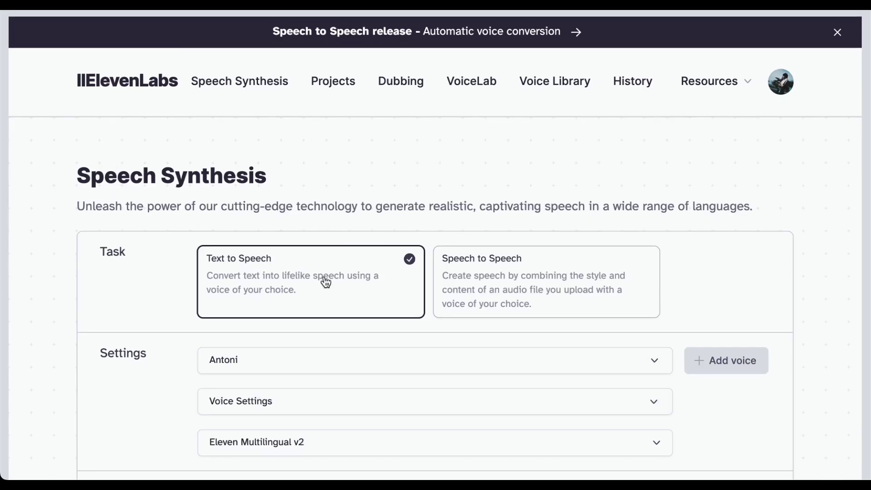
scroll(325, 279, down, 2)
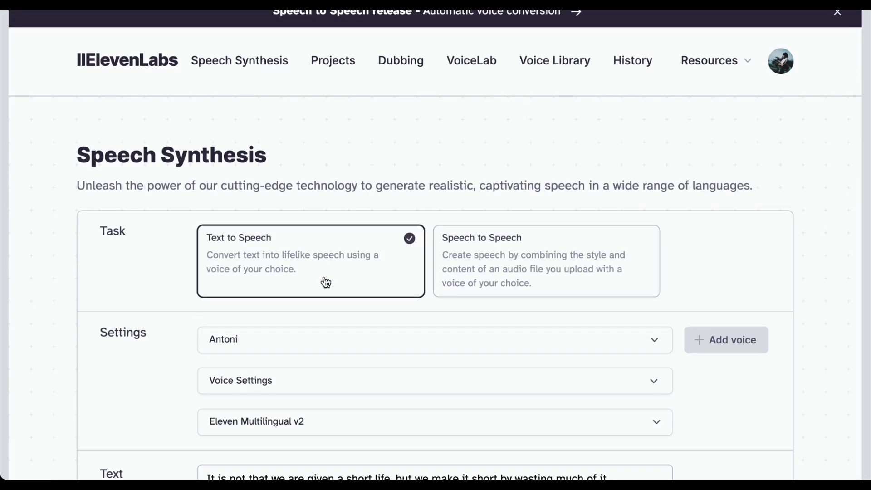
scroll(325, 282, down, 1)
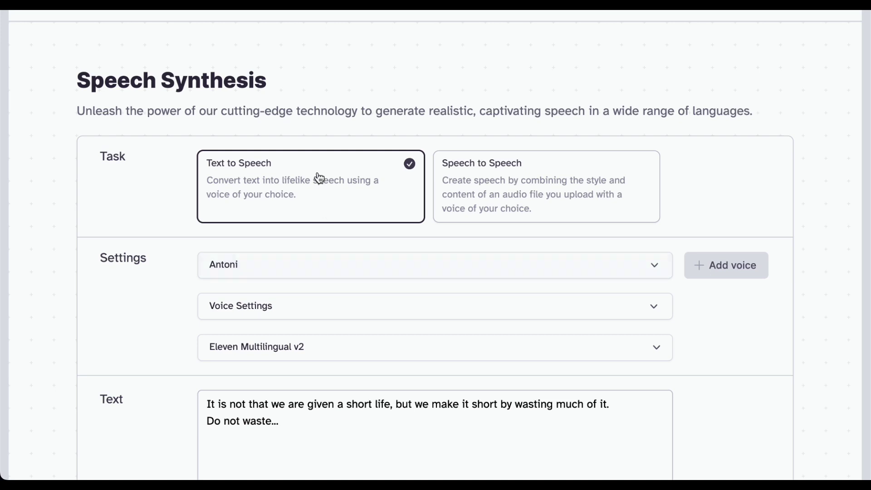
scroll(316, 186, down, 3)
key(ctrl+a)
key(ctrl+v)
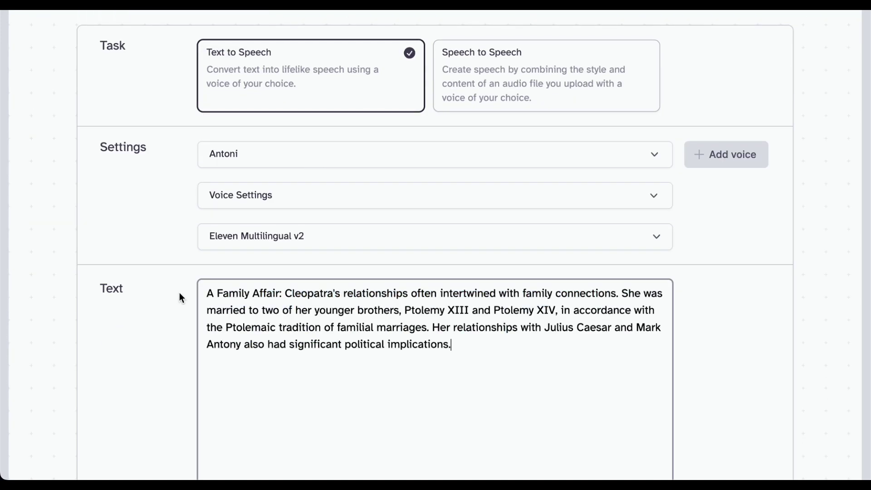
Step: After previewing Antoni, choose Thomas as the voice and generate the speech
click(253, 163)
click(231, 211)
click(245, 158)
click(215, 207)
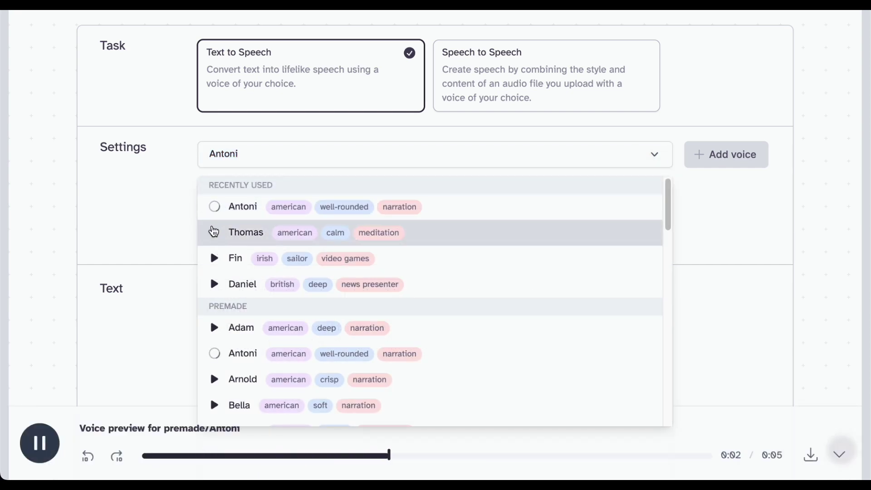
click(214, 231)
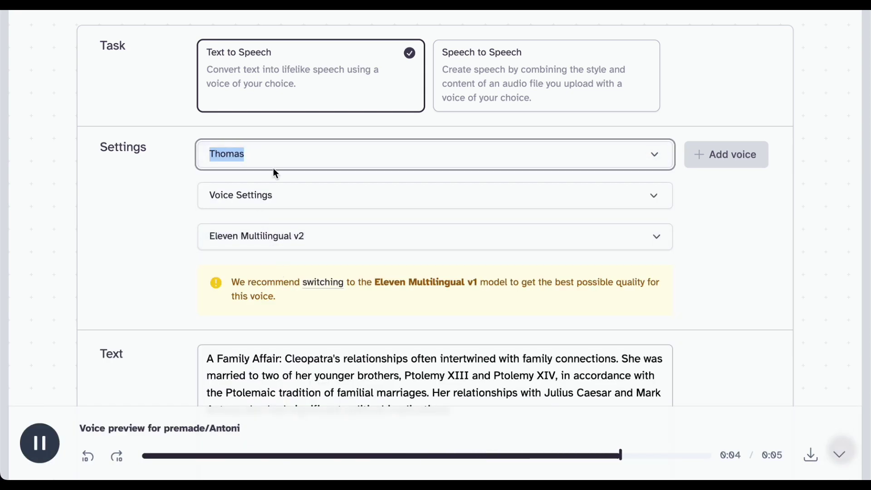
scroll(269, 166, down, 7)
click(426, 325)
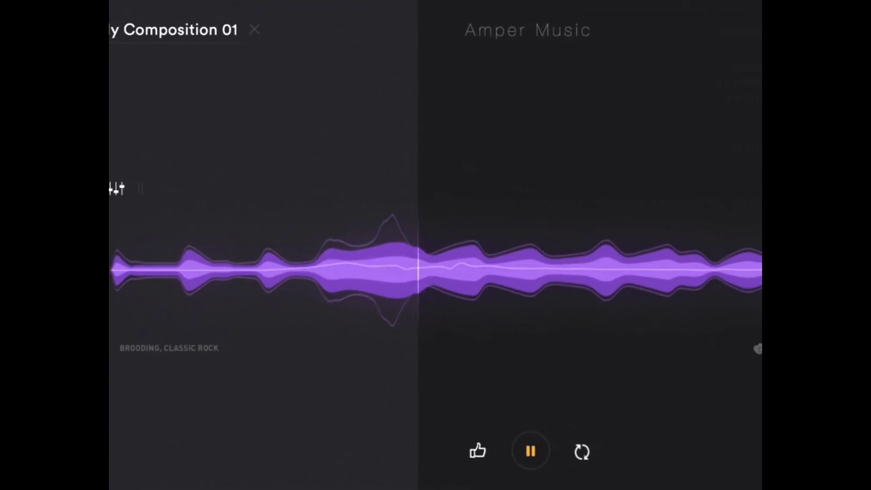
Step: Pause My Composition 01 and switch it to the Pro editor, confirming the switch
click(520, 448)
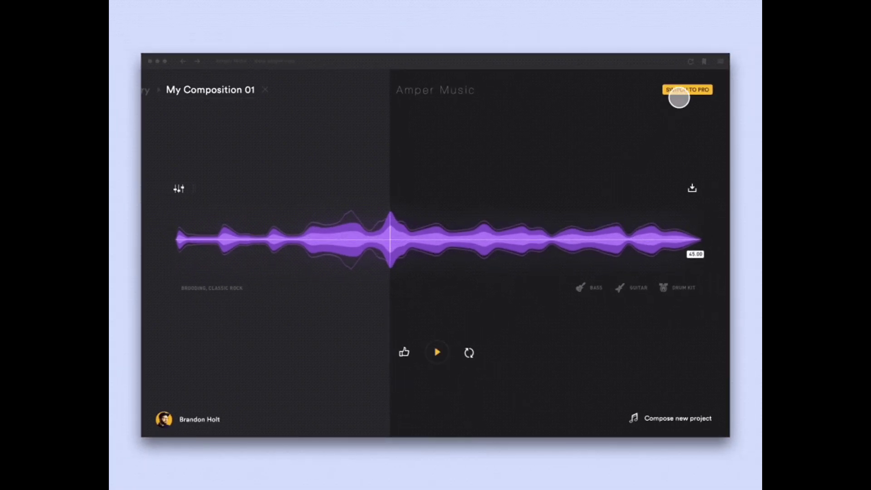
click(682, 89)
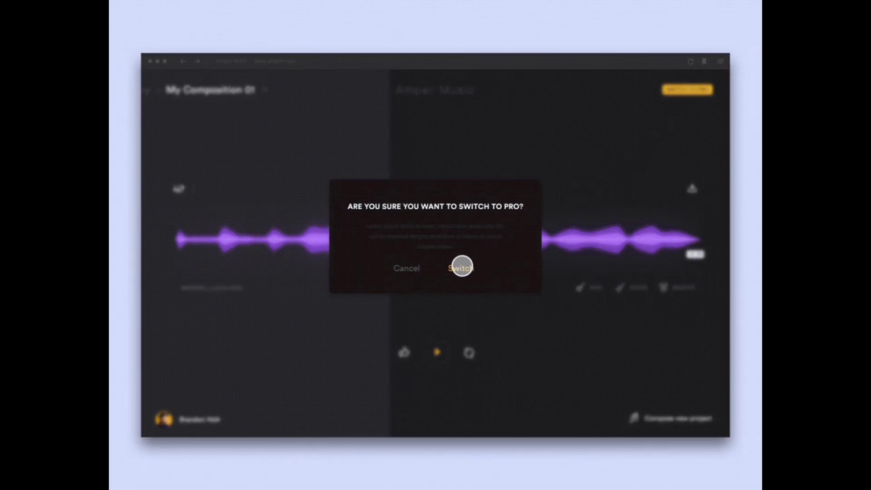
click(462, 267)
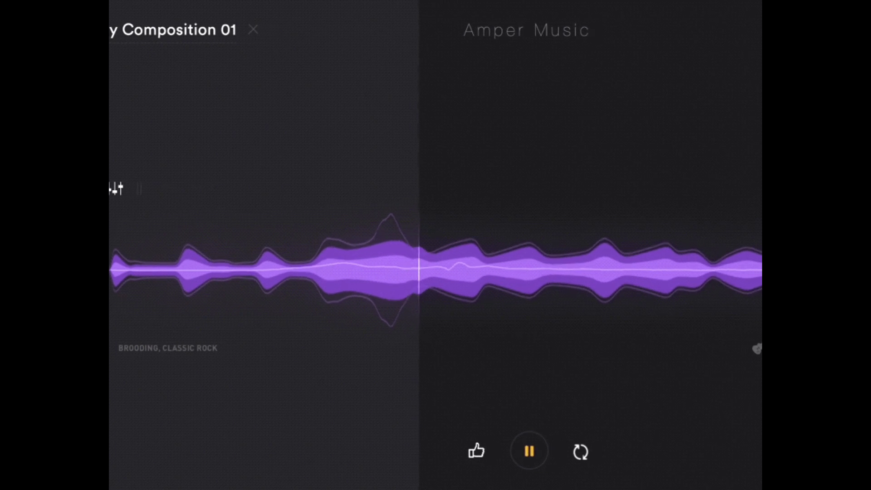
click(529, 452)
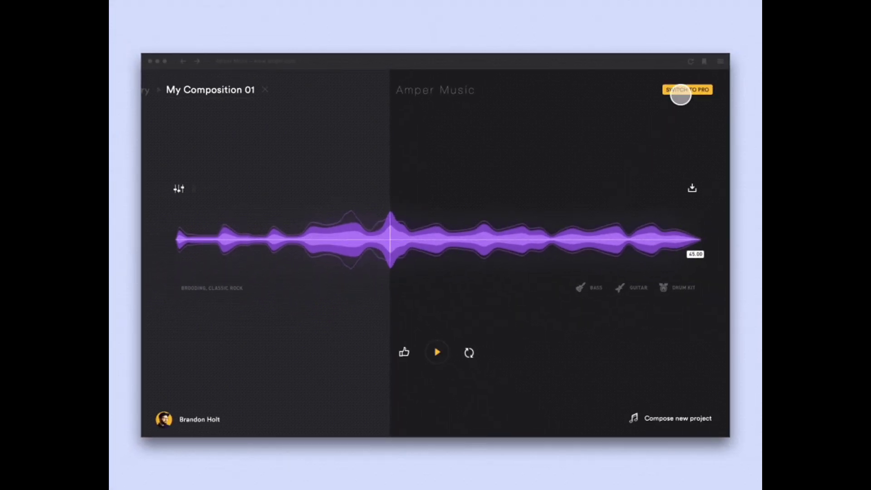
click(683, 90)
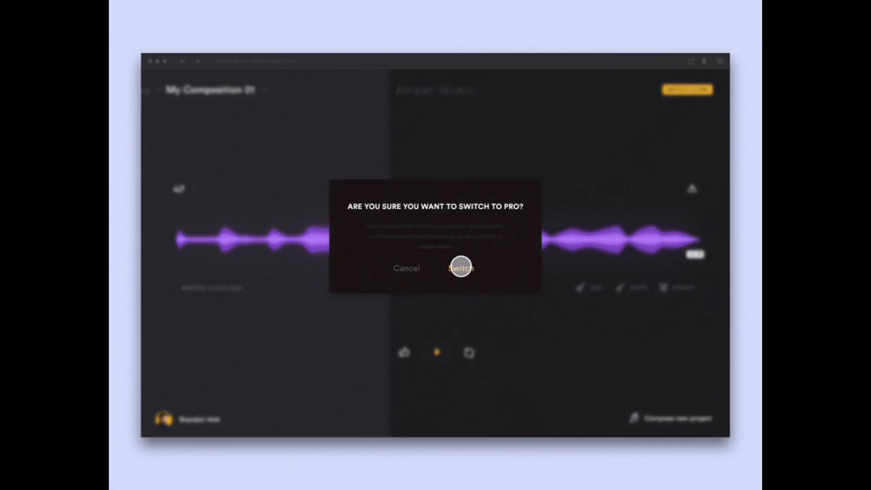
click(461, 267)
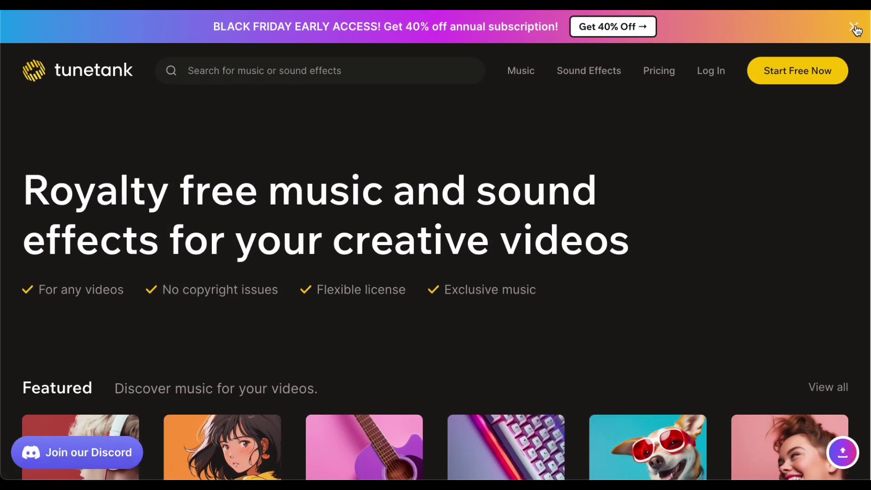
Step: Dismiss Tunetank's Black Friday banner and scroll down to the Featured categories
click(854, 26)
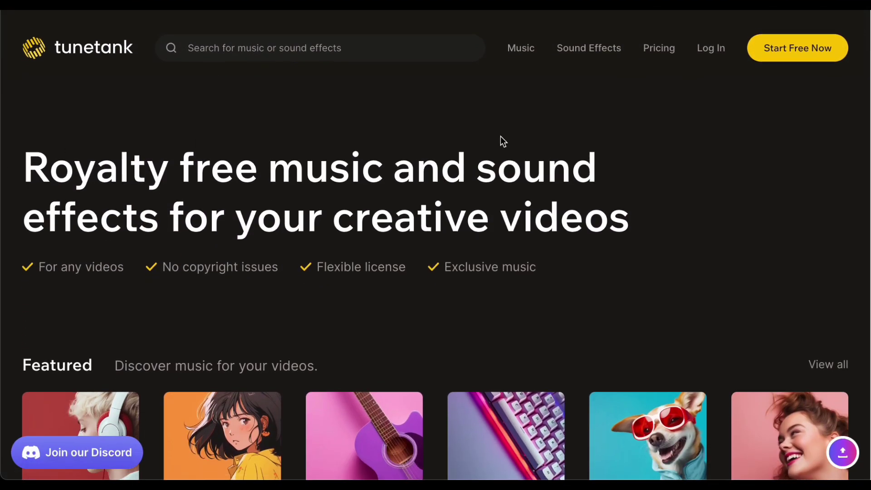
scroll(544, 240, down, 3)
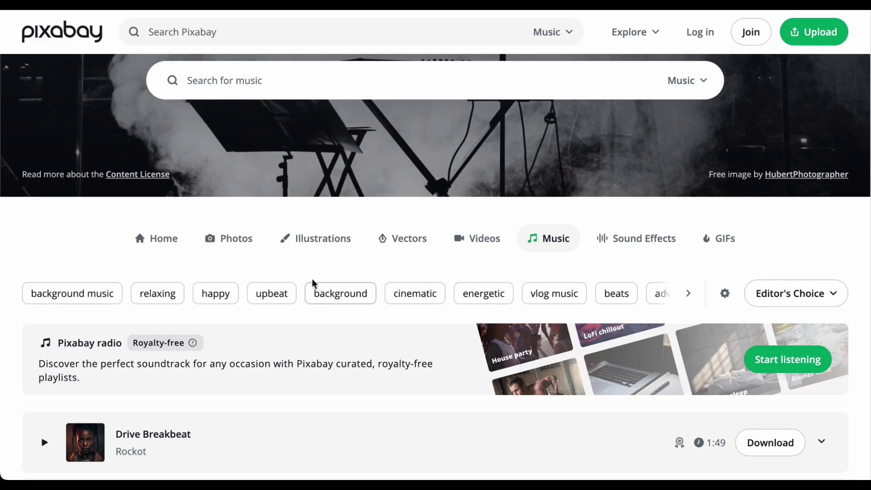
Step: Search Pixabay music for 'dramatic' and scroll through tracks like Price of Freedom
scroll(313, 284, down, 3)
scroll(313, 284, down, 2)
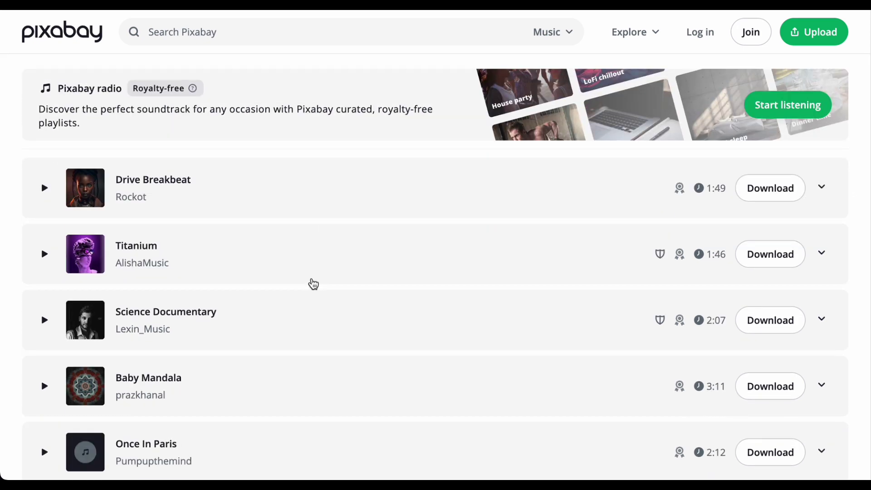
scroll(313, 284, up, 3)
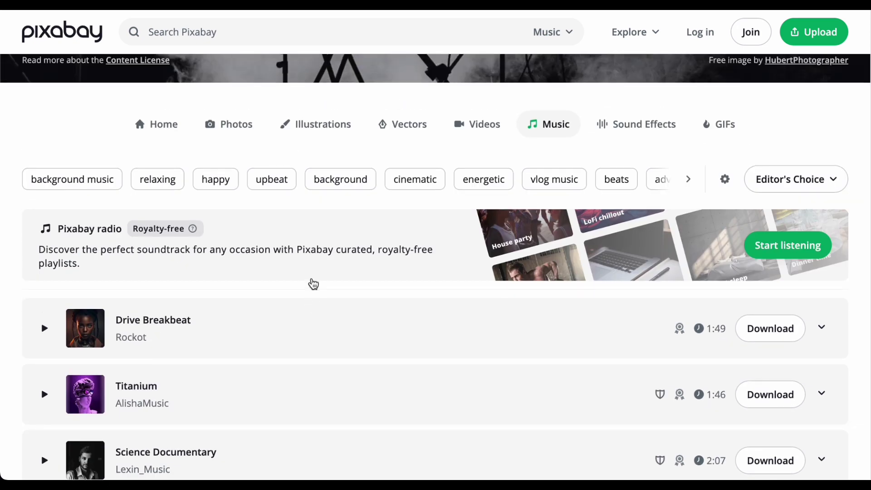
click(214, 37)
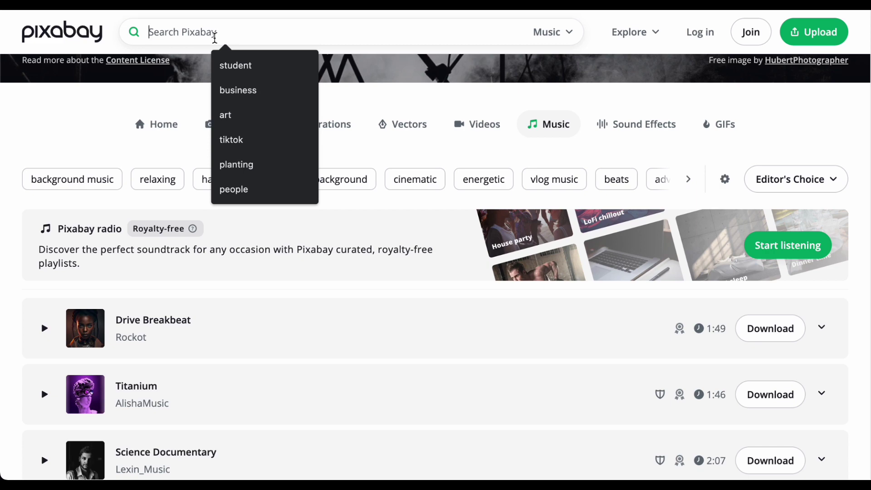
text(dramatic)
key(Return)
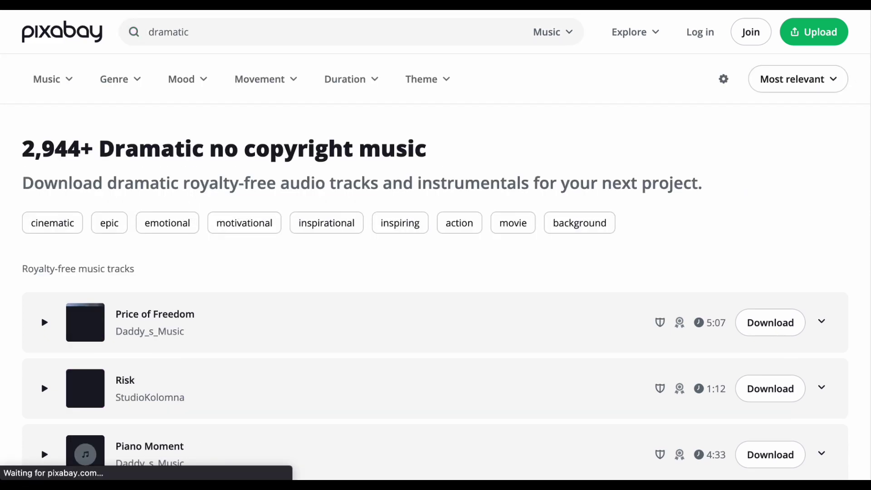
scroll(488, 320, down, 10)
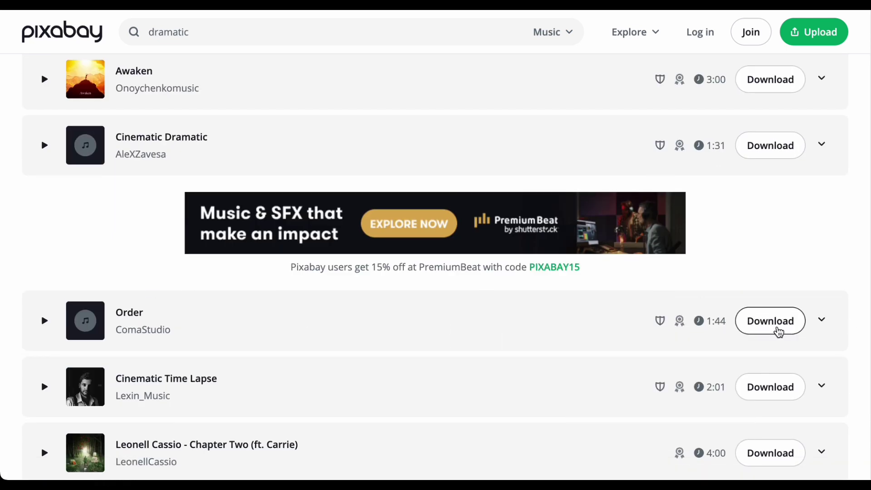
scroll(407, 319, down, 7)
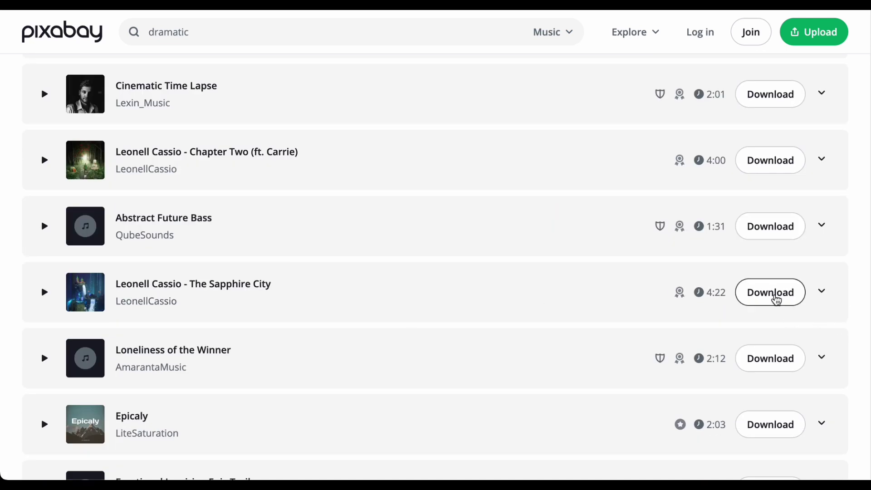
scroll(424, 254, down, 7)
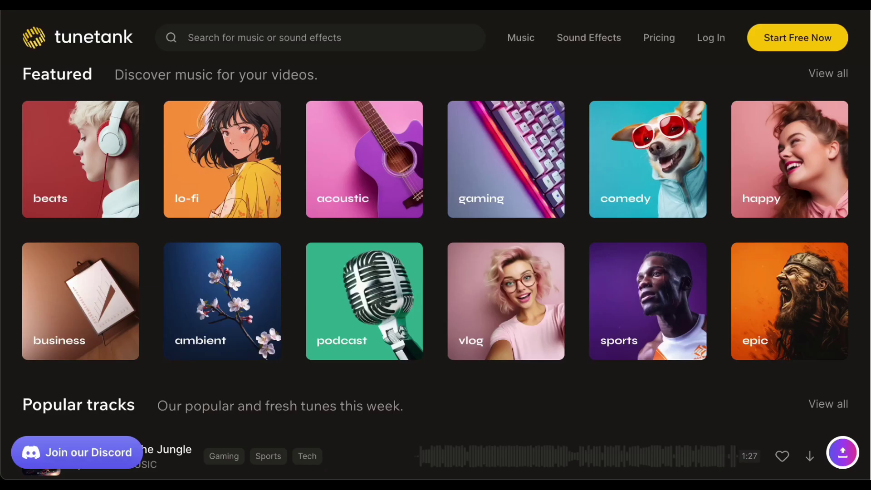
scroll(563, 307, down, 10)
scroll(562, 311, up, 3)
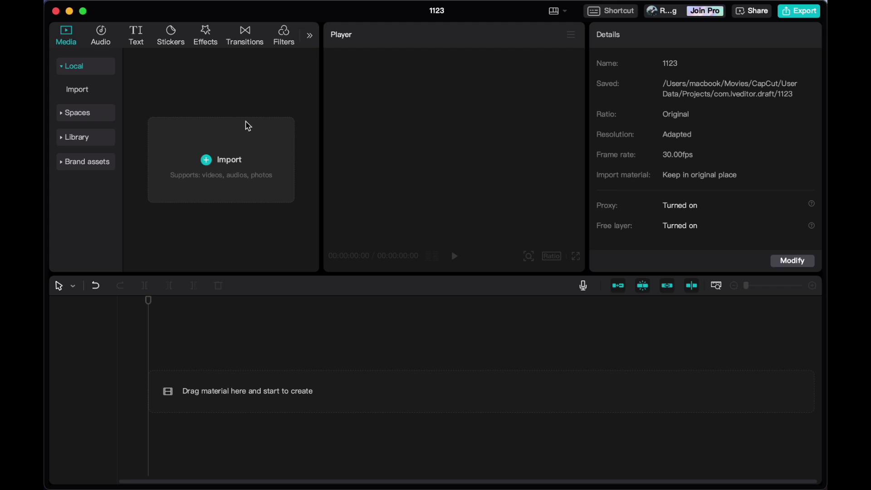
Step: Import the animation MP4s and ElevenLabs voiceover from Downloads, place them on the timeline, and zoom in
click(192, 130)
click(83, 138)
super+click(435, 175)
super+click(647, 172)
super+click(731, 173)
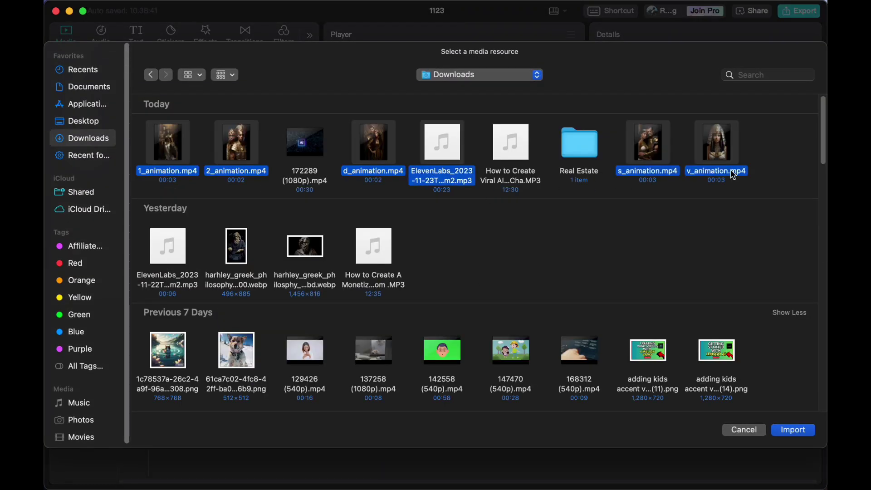
click(790, 431)
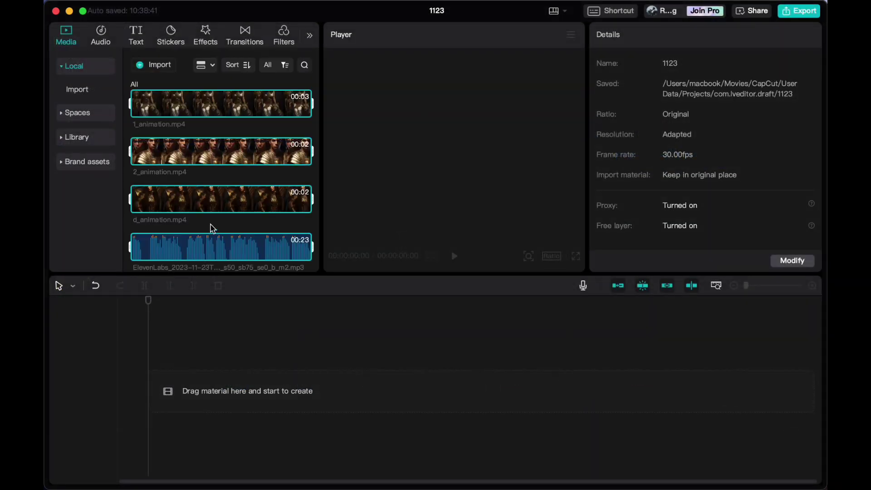
drag(267, 249, 163, 422)
click(812, 285)
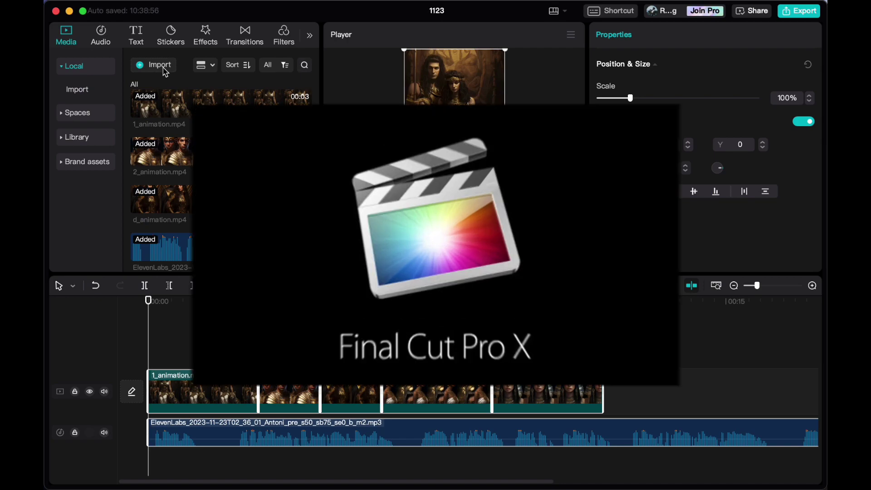
Step: Add the Soothsayer – John Patitucci.mp3 music and trim the voiceover's start so it begins at 00:00
click(154, 64)
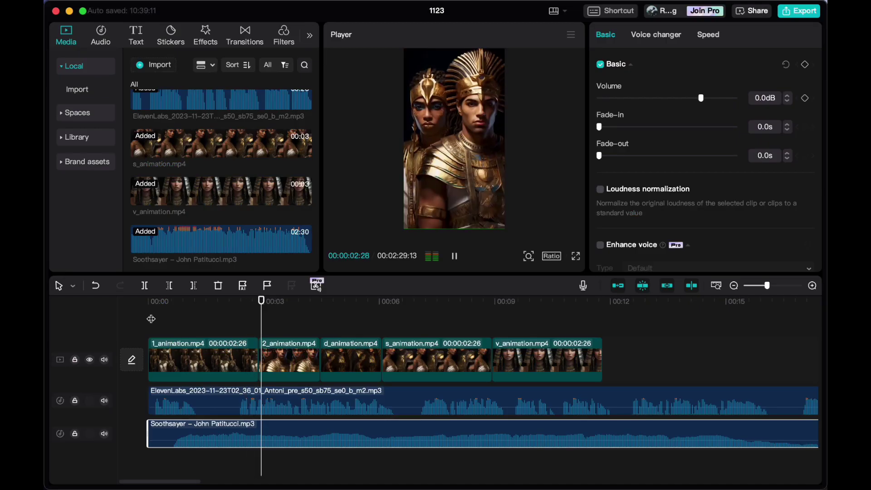
key(space)
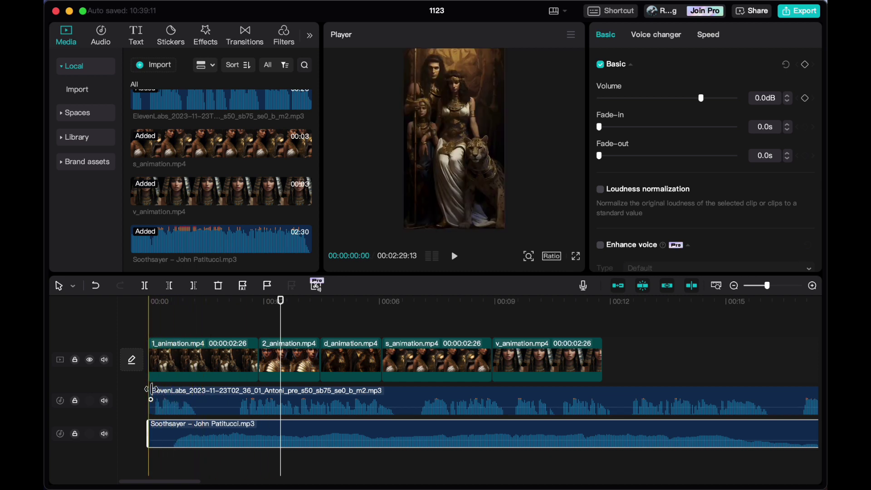
drag(150, 389, 236, 399)
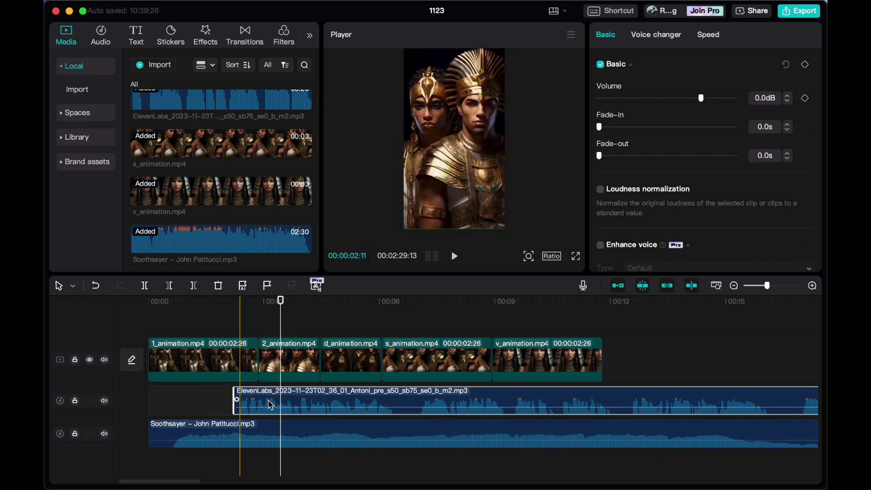
drag(405, 402, 319, 402)
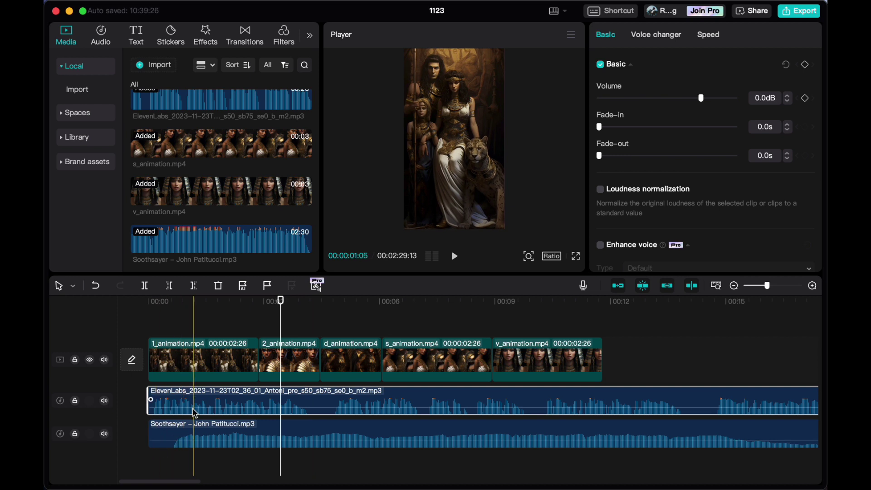
Step: Try 9:16 and 16:9 in the Ratio dropdown, settling on 9:16 portrait for project 1123
click(553, 256)
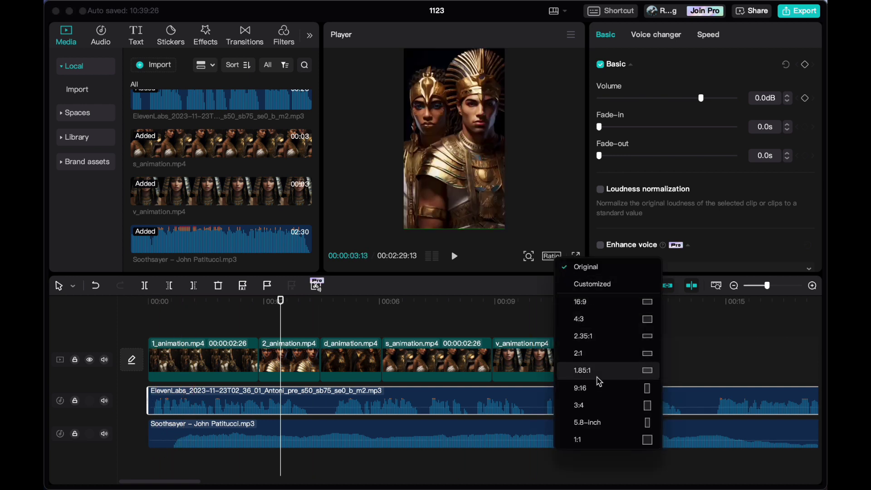
click(596, 388)
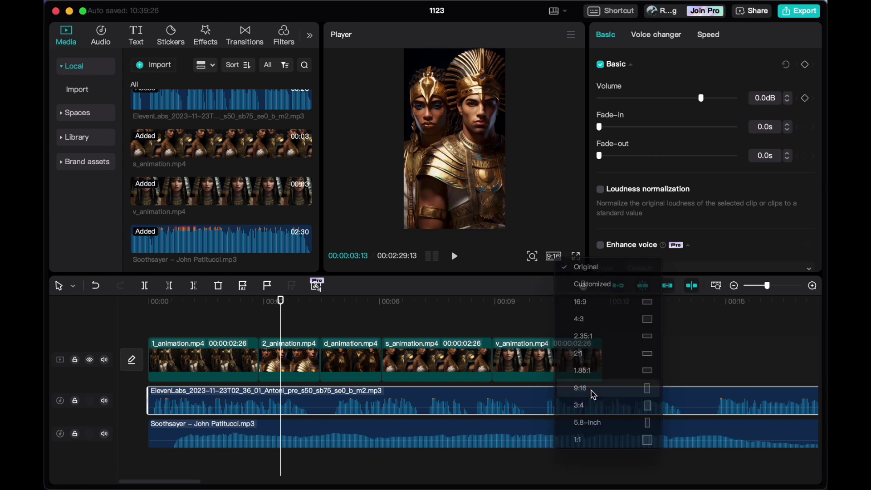
click(557, 260)
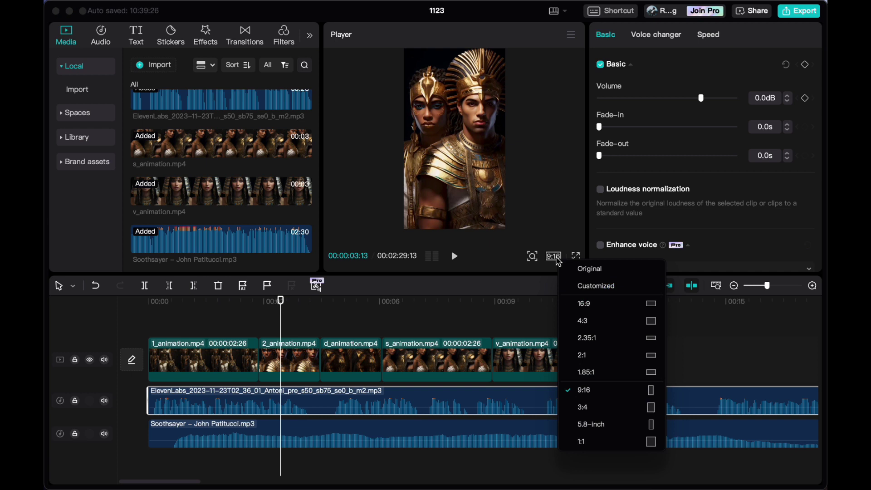
click(587, 304)
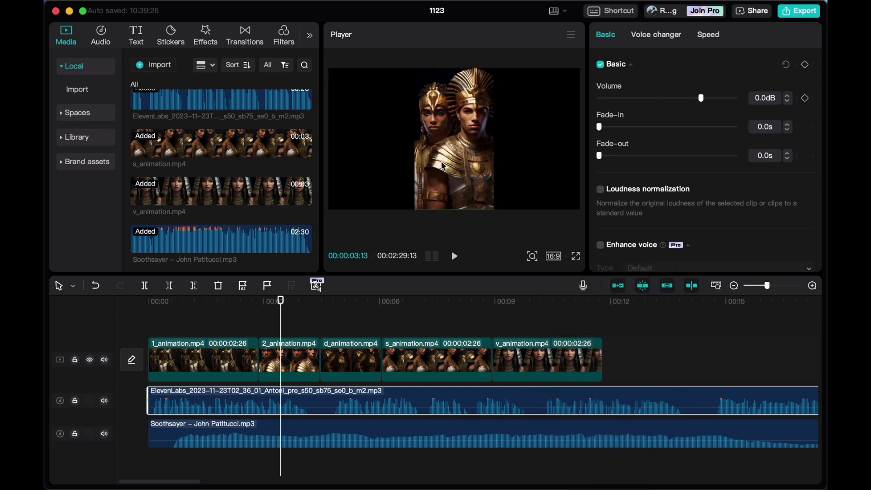
click(549, 258)
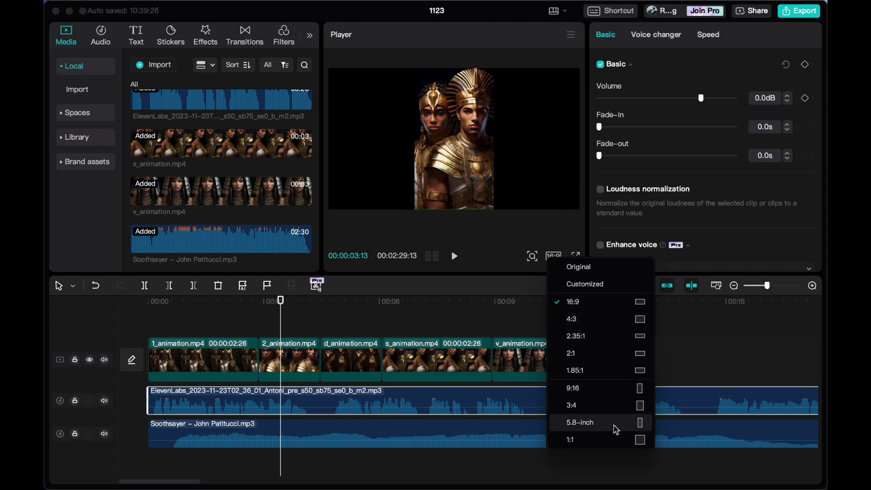
click(590, 388)
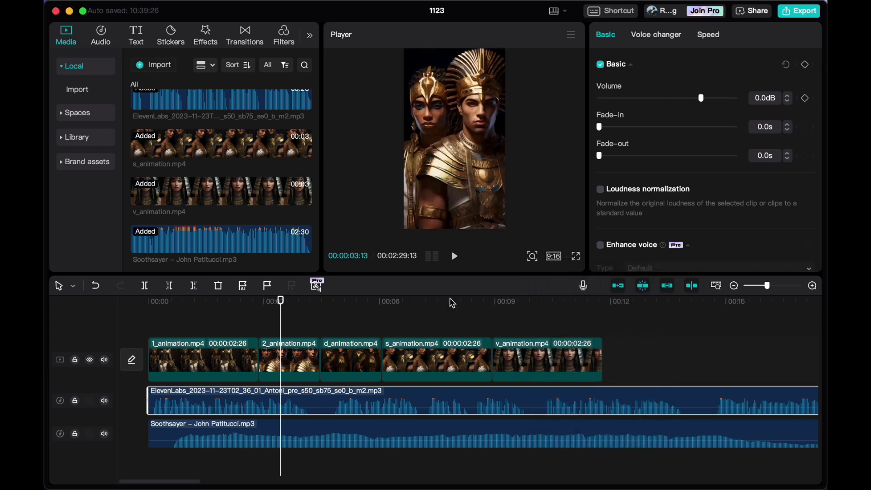
click(361, 317)
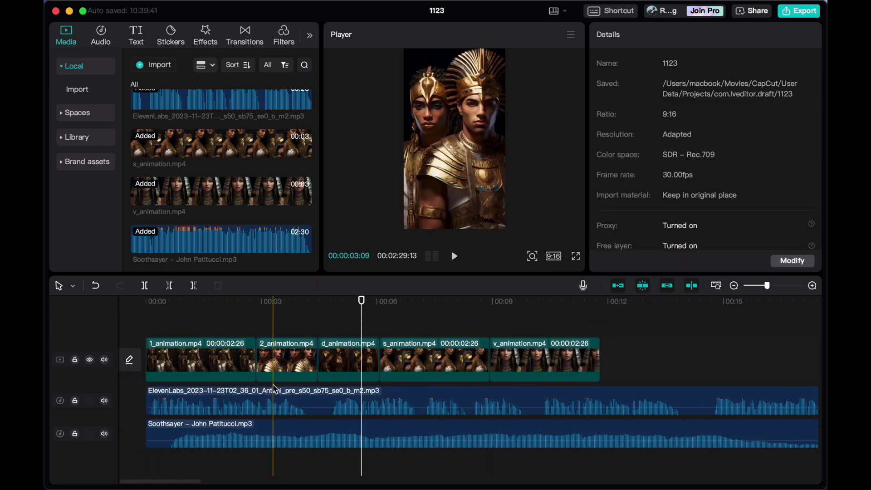
Step: Split the ElevenLabs voiceover at three points, undoing an accidental Soothsayer trim
click(312, 392)
key(super+b)
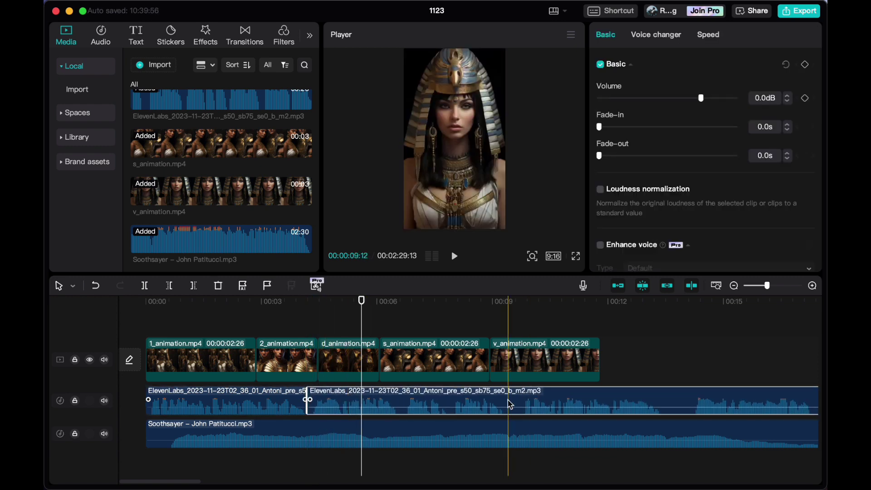
key(super+b)
scroll(476, 402, right, 6)
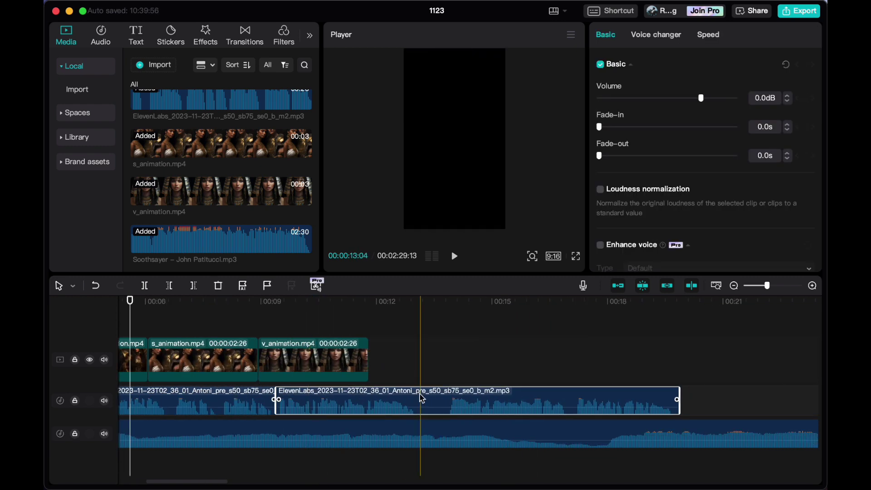
key(super+b)
scroll(454, 403, left, 6)
drag(150, 431, 174, 428)
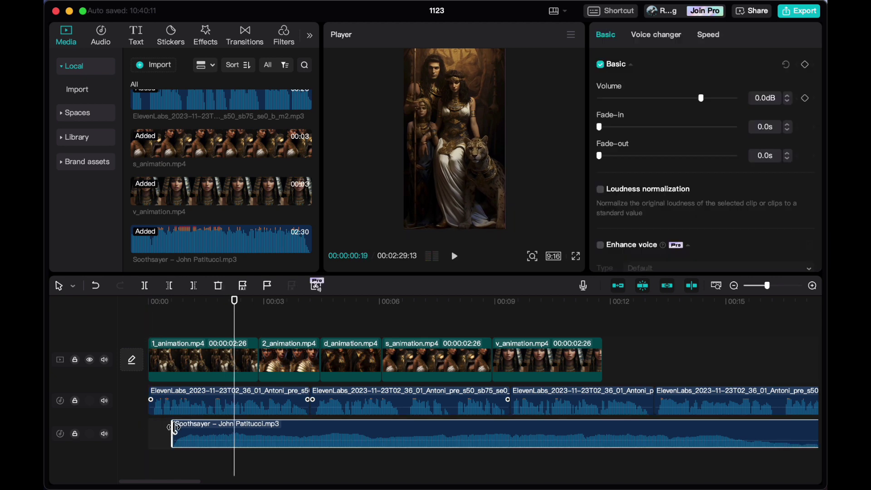
key(super+z)
Step: Move v_animation to the start and apply Combo animations to v_animation and 1_animation
click(217, 360)
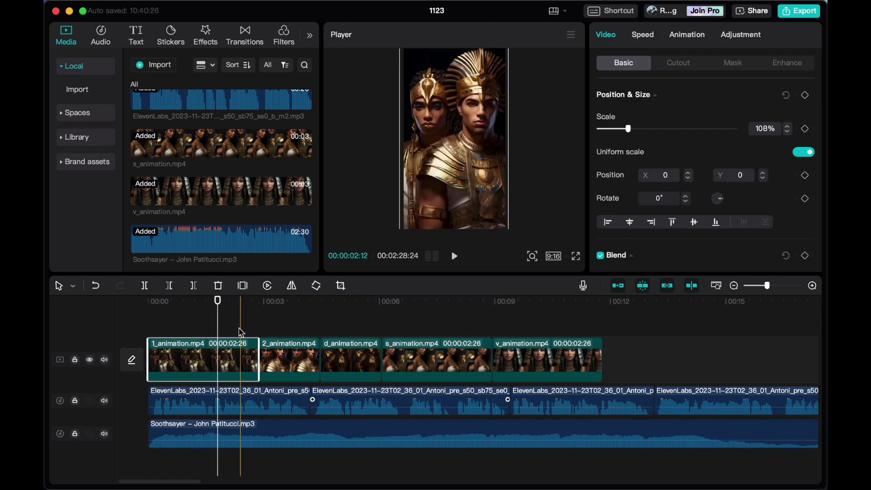
drag(526, 358, 182, 358)
click(686, 34)
click(778, 62)
scroll(702, 204, down, 5)
click(702, 233)
scroll(702, 204, down, 3)
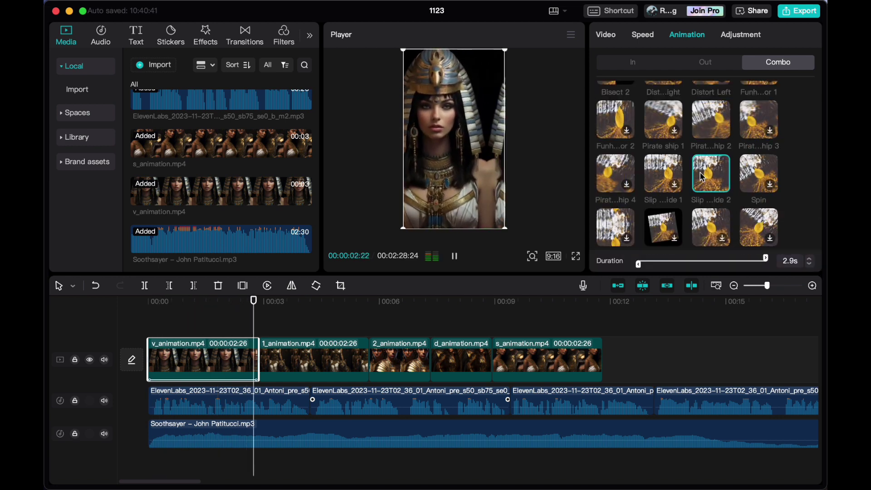
click(326, 352)
scroll(702, 181, down, 3)
click(758, 231)
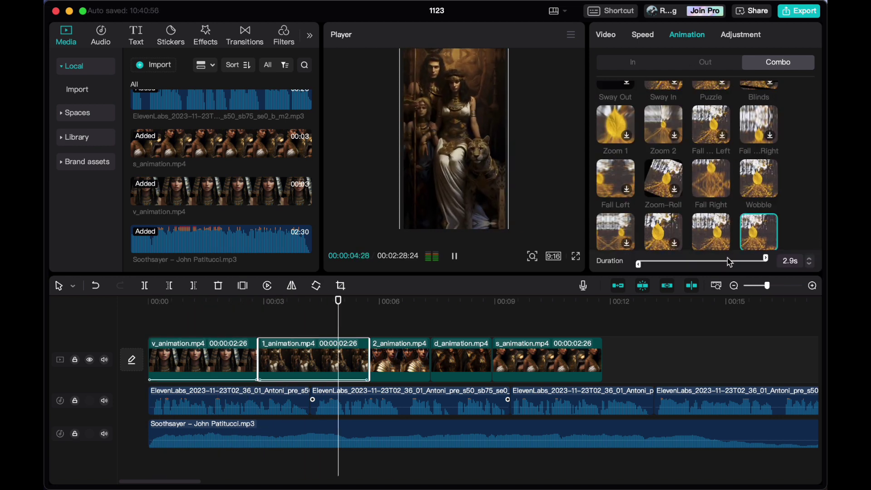
Step: Duplicate 2_animation, slow it to 0.6x, animate s_animation, and select the Soothsayer music for trimming
click(394, 358)
key(super+c)
key(super+v)
drag(408, 350, 397, 359)
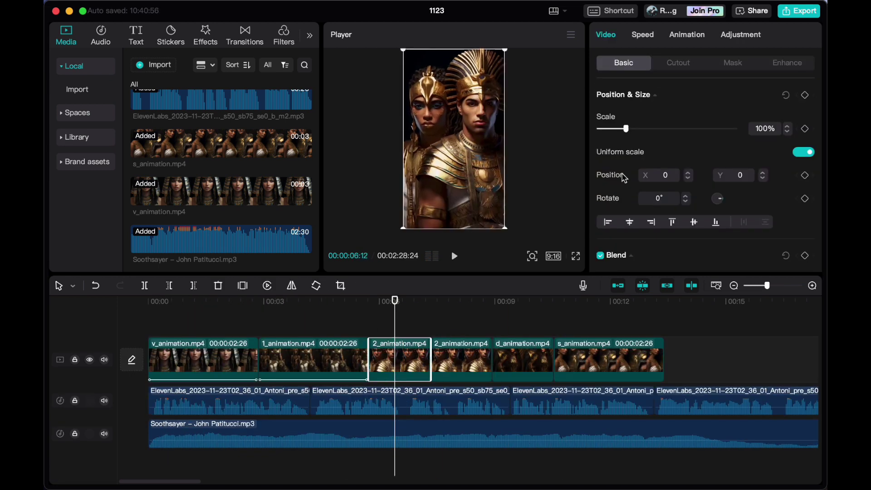
click(397, 360)
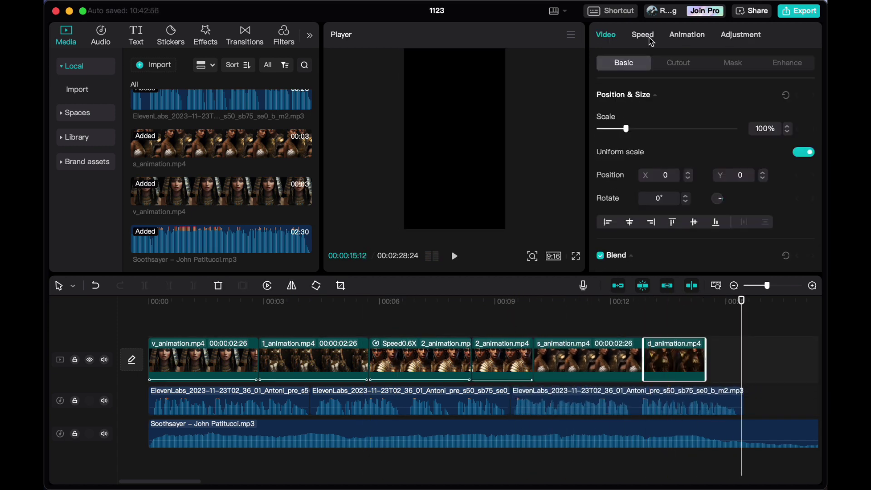
click(643, 34)
click(810, 114)
click(810, 115)
click(810, 115)
click(810, 114)
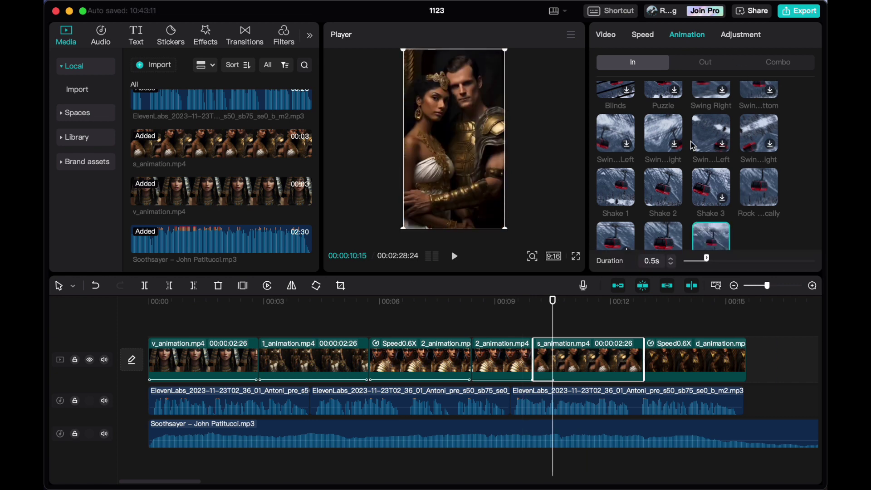
scroll(725, 237, up, 1)
click(725, 237)
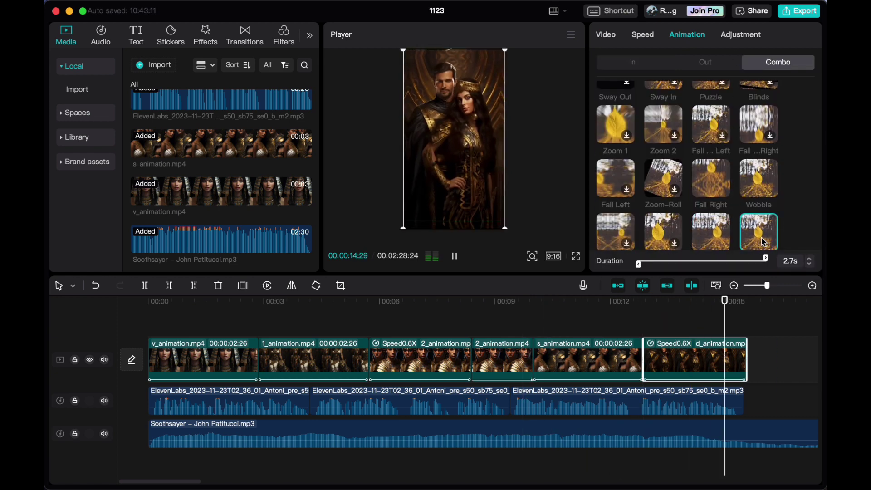
click(743, 433)
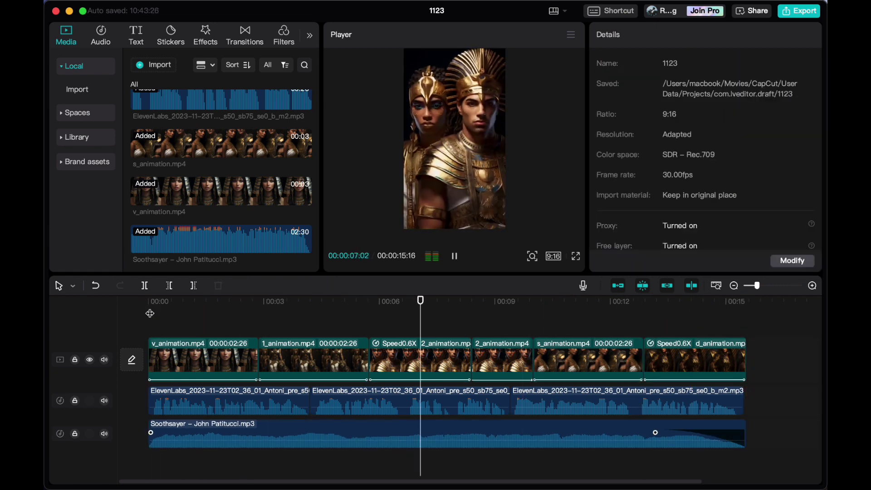
Step: Generate auto captions from the voiceover via Text > Auto captions
click(136, 35)
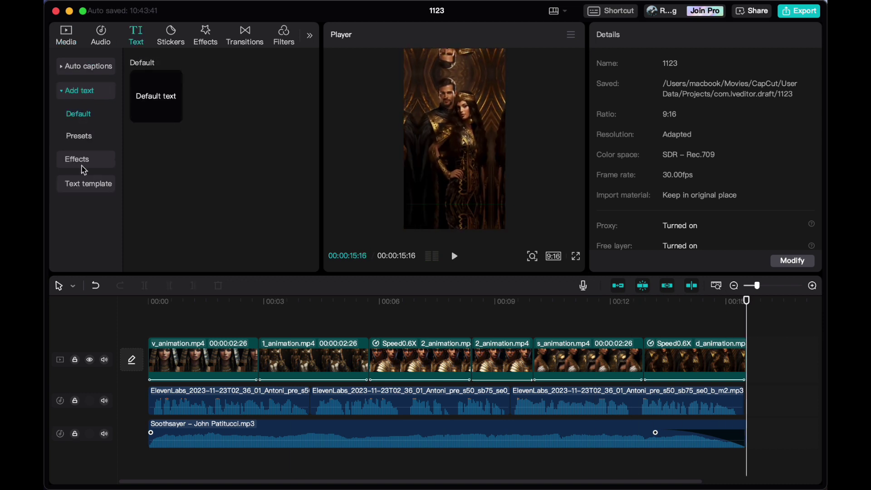
click(83, 163)
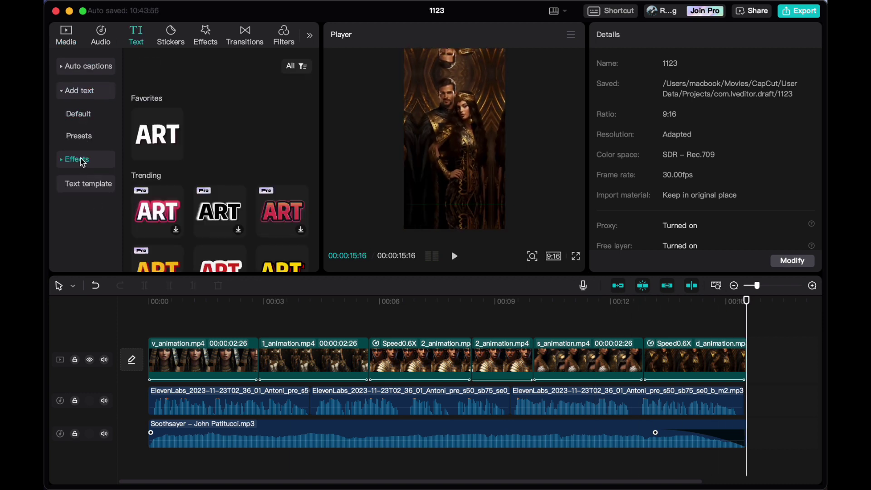
click(79, 91)
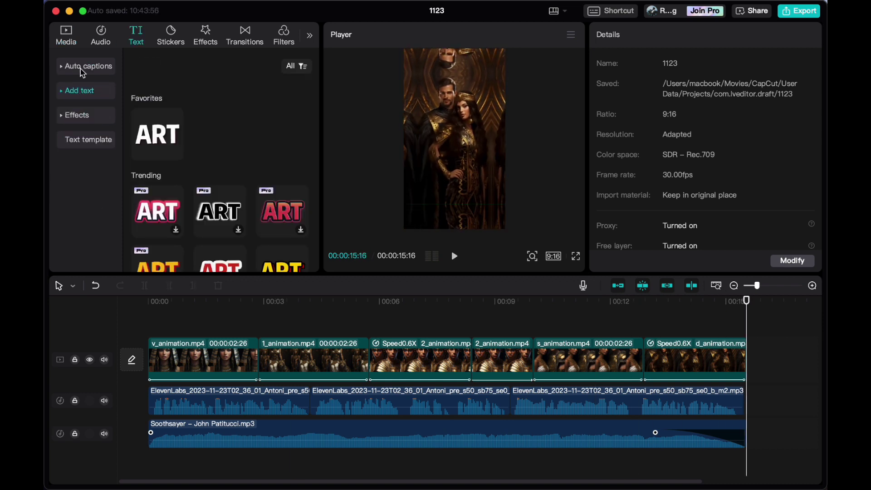
click(83, 68)
click(221, 223)
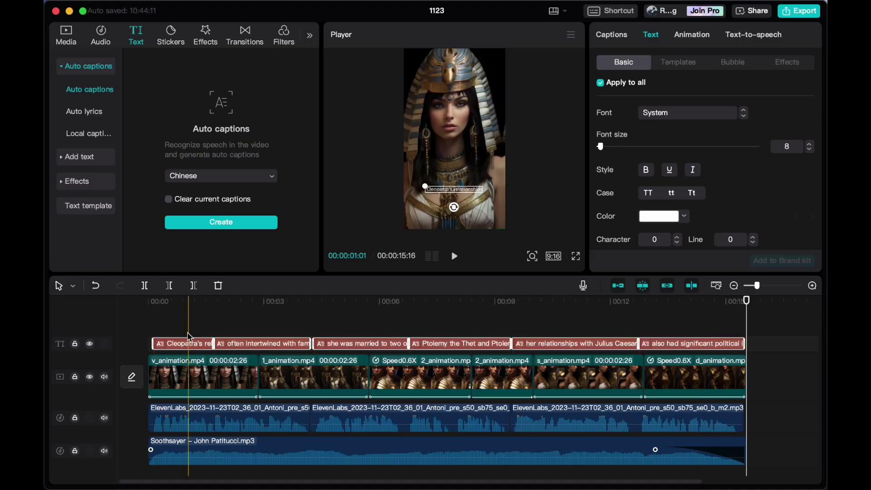
Step: Set the caption Case to uppercase so lines read like 'CLEOPATRA'S RELATIONSHIPS'
click(691, 35)
scroll(680, 181, down, 3)
scroll(662, 177, down, 3)
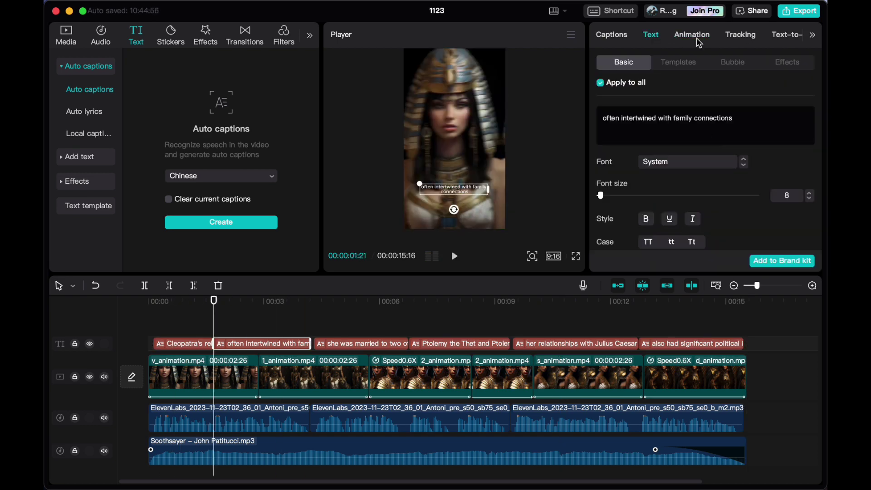
click(458, 343)
click(519, 344)
click(692, 35)
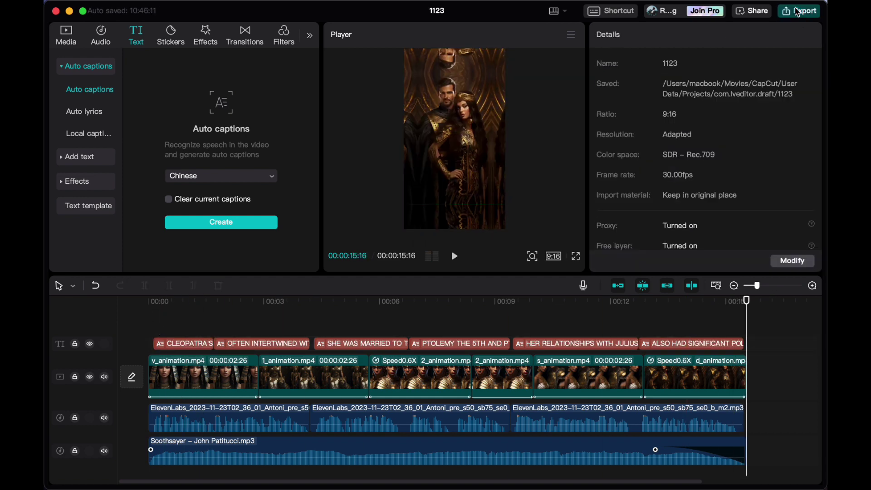
Step: Export the video as 'cleopatra' in 1080p mp4 at 30fps
click(799, 12)
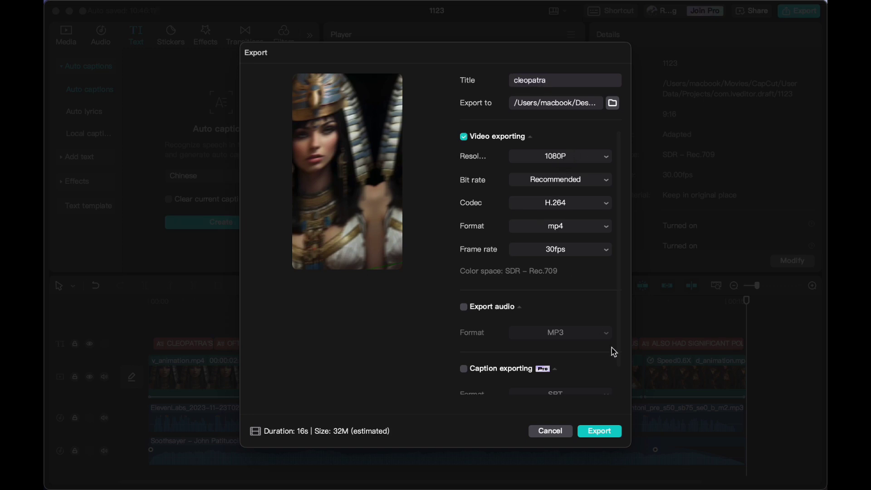
click(599, 430)
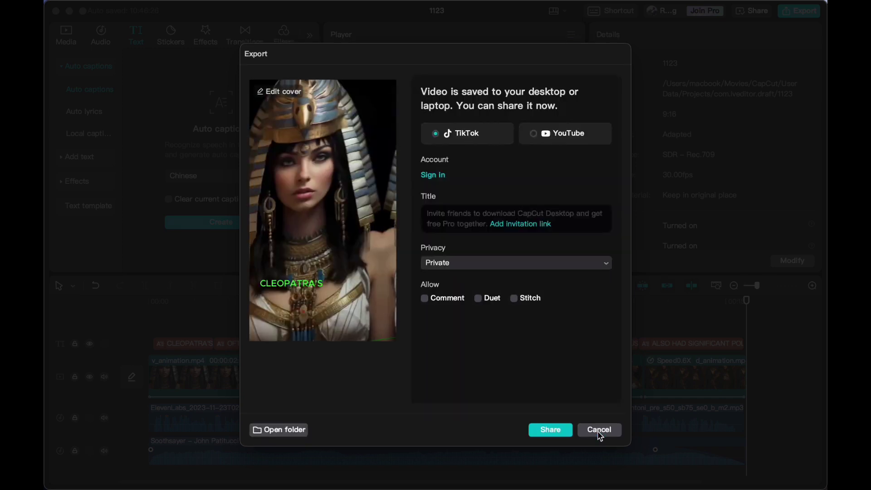